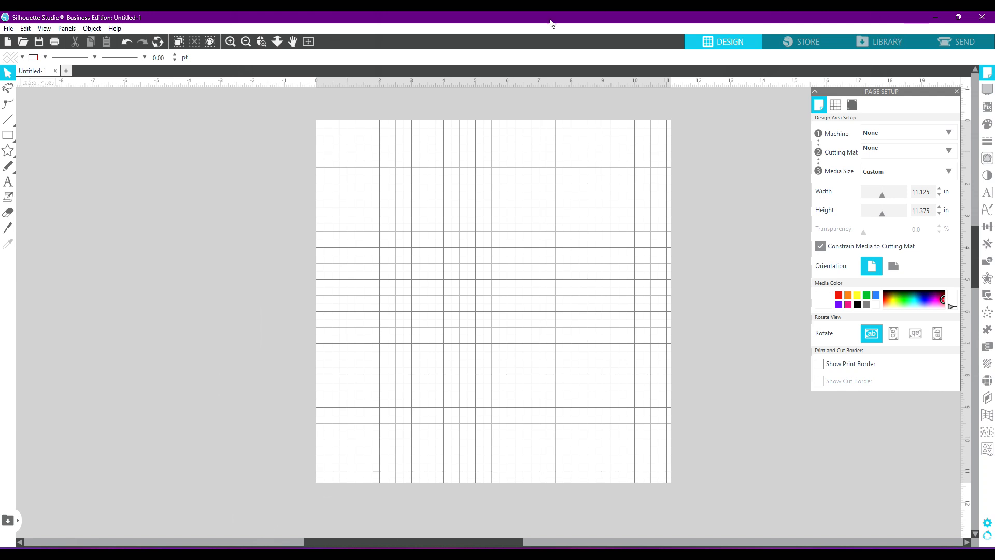
# Open the Love image file from the Downloads folder.
pyautogui.click(23, 47)
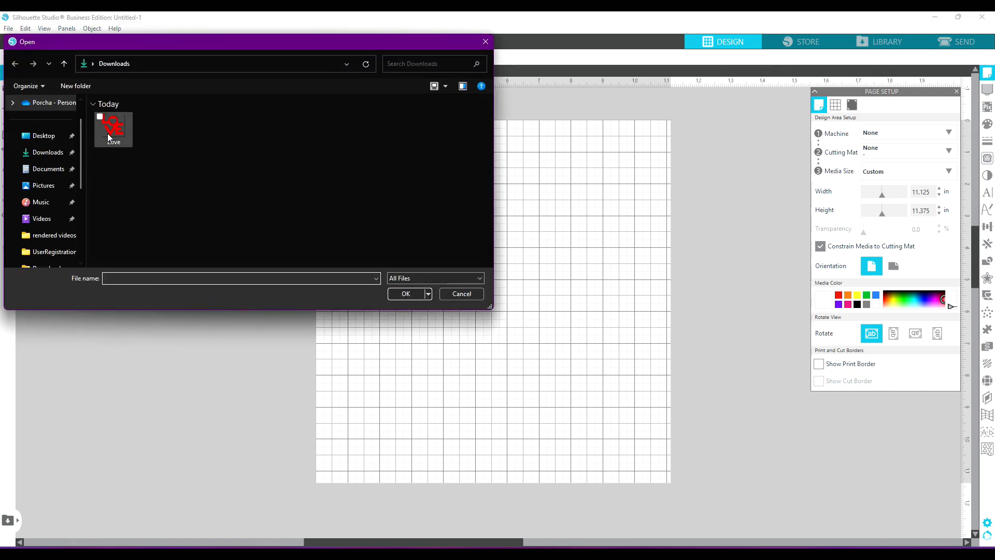
pyautogui.click(111, 128)
pyautogui.click(402, 295)
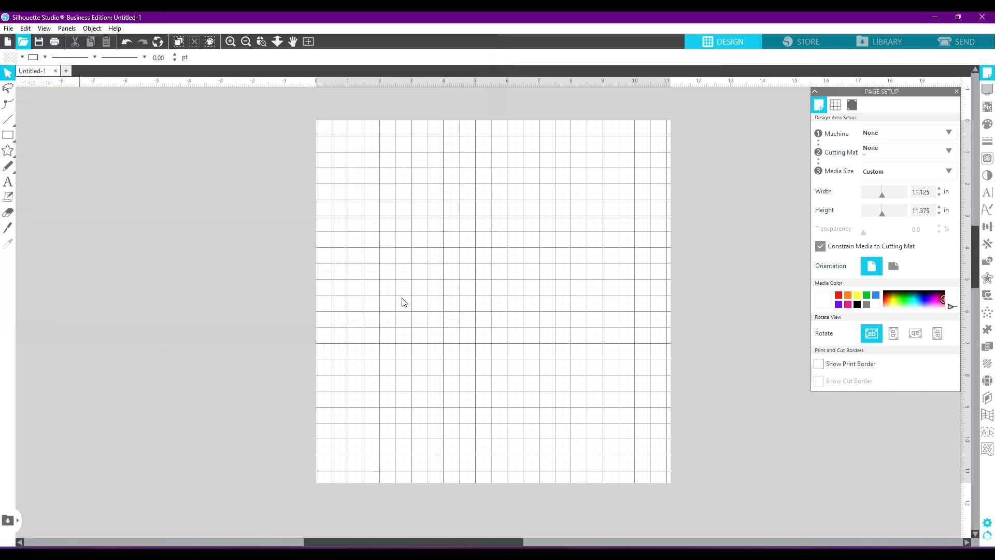
# Position the LOVE design near the page's upper-left corner and enlarge it to about 9.1 in wide and 9.5 in high.
pyautogui.moveTo(382, 197); pyautogui.dragTo(434, 261)
pyautogui.moveTo(433, 257); pyautogui.dragTo(434, 252)
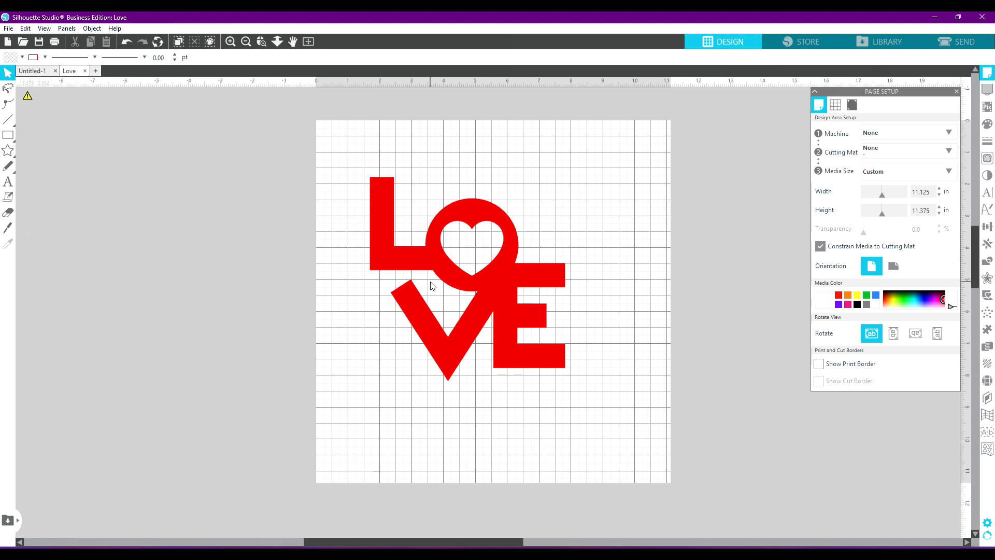
pyautogui.moveTo(433, 268); pyautogui.dragTo(394, 226)
pyautogui.click(511, 331)
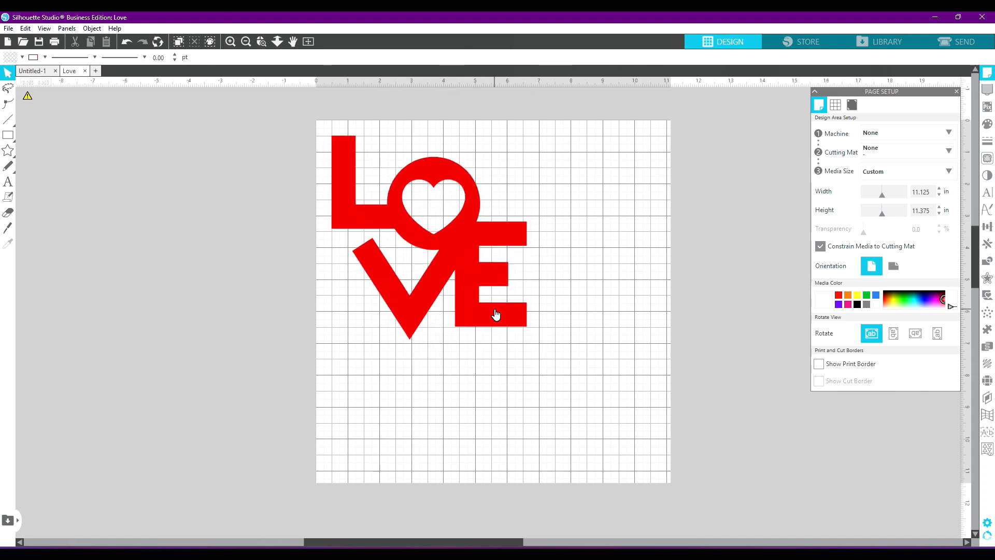
pyautogui.click(496, 314)
pyautogui.moveTo(530, 344); pyautogui.dragTo(624, 476)
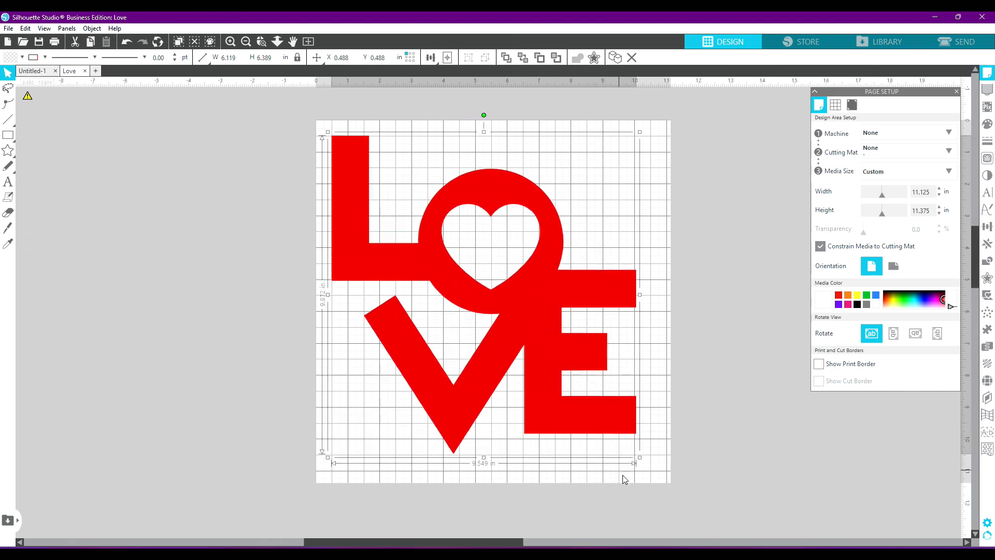
pyautogui.moveTo(624, 479); pyautogui.dragTo(627, 482)
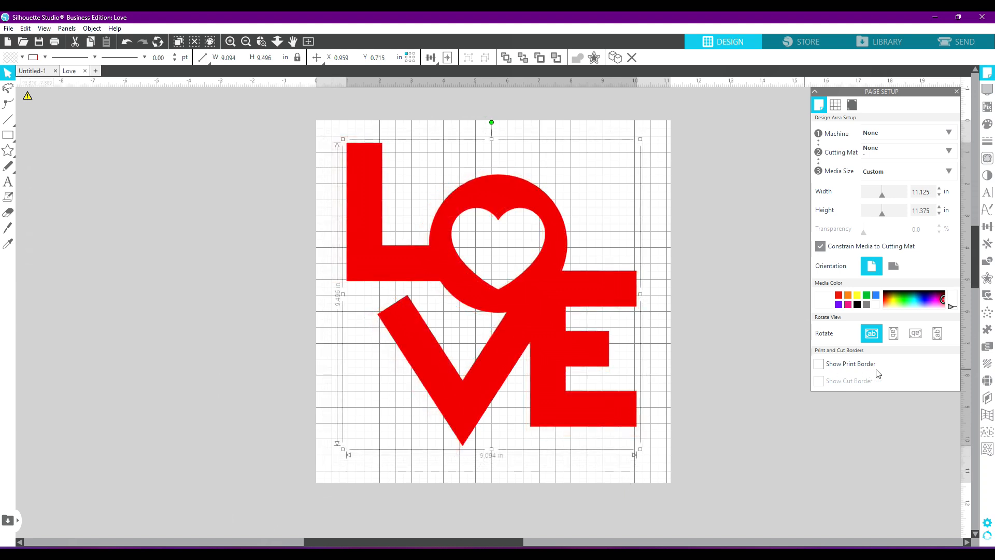
# Try the edge, grid-style and radial rhinestone effects on the LOVE design at 10ss, settling on the grid-style fill.
pyautogui.click(987, 382)
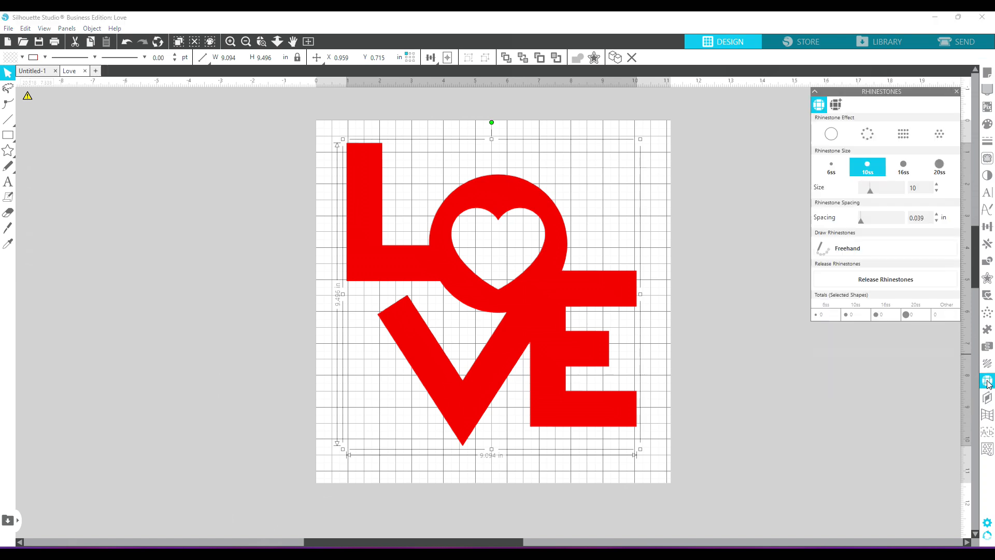
pyautogui.click(864, 139)
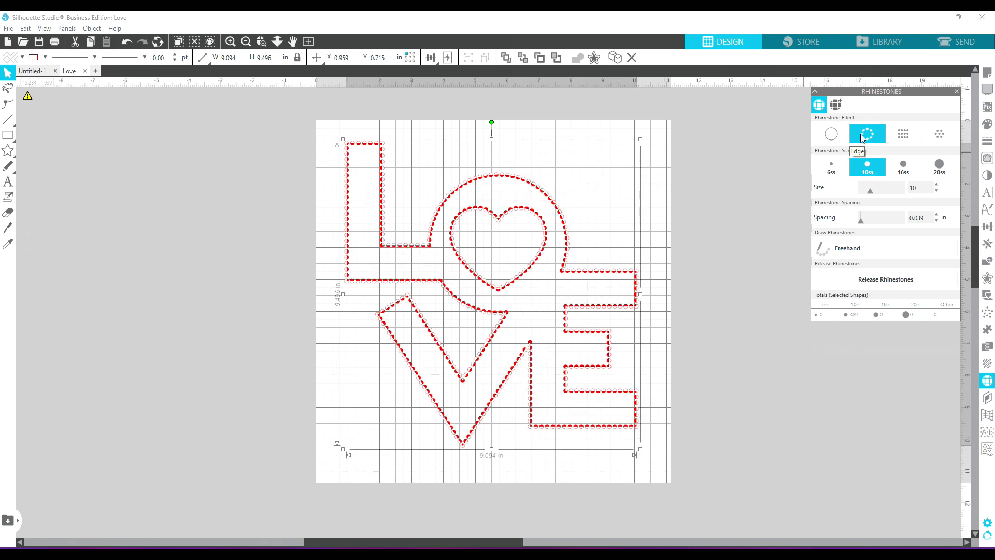
pyautogui.click(899, 134)
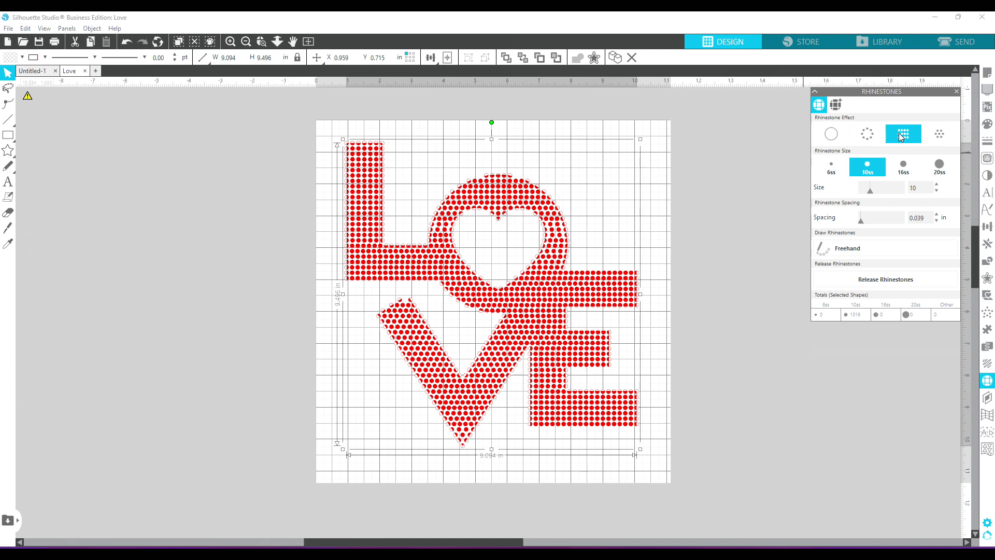
pyautogui.click(939, 133)
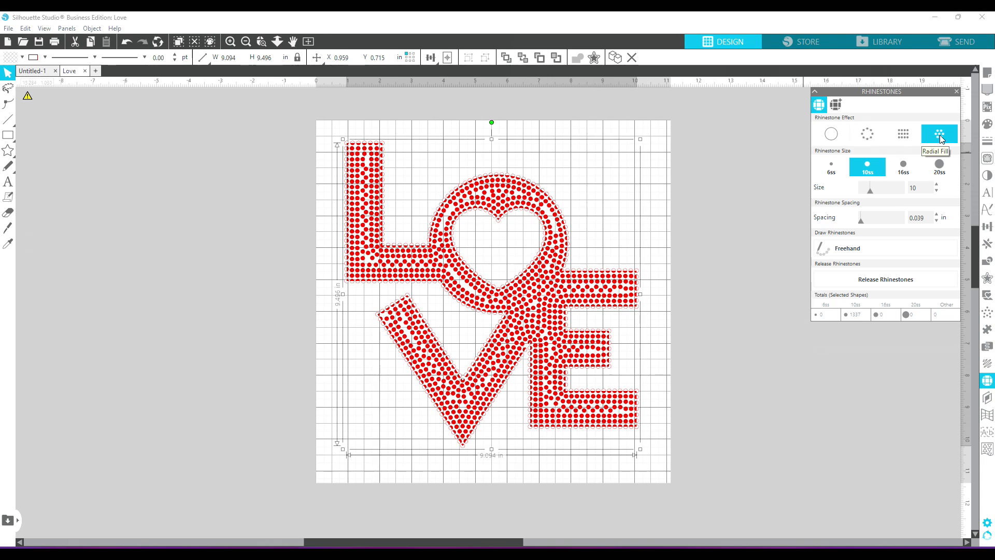
pyautogui.click(905, 139)
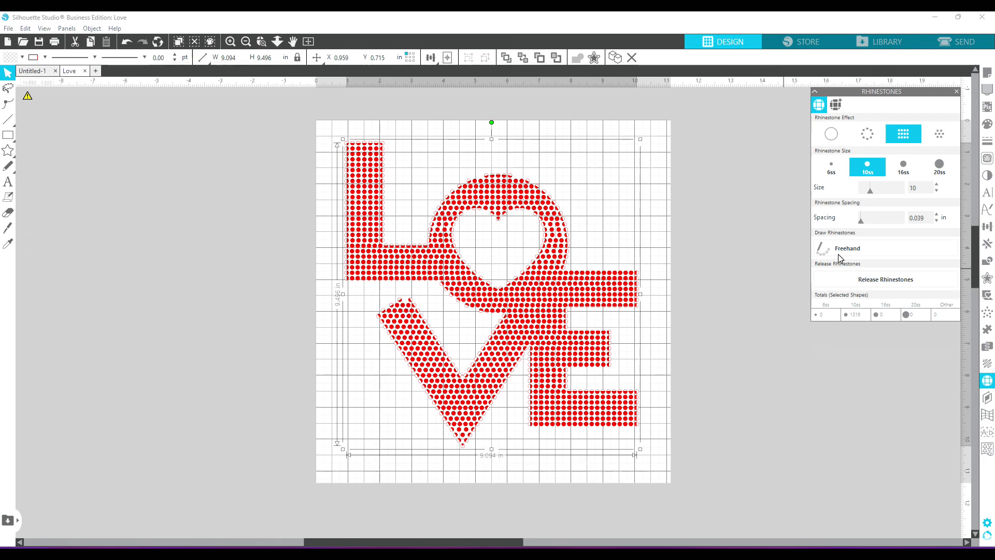
# Add a single 10ss rhinestone freehand in the gap at the upper tip of the V's left arm.
pyautogui.click(857, 254)
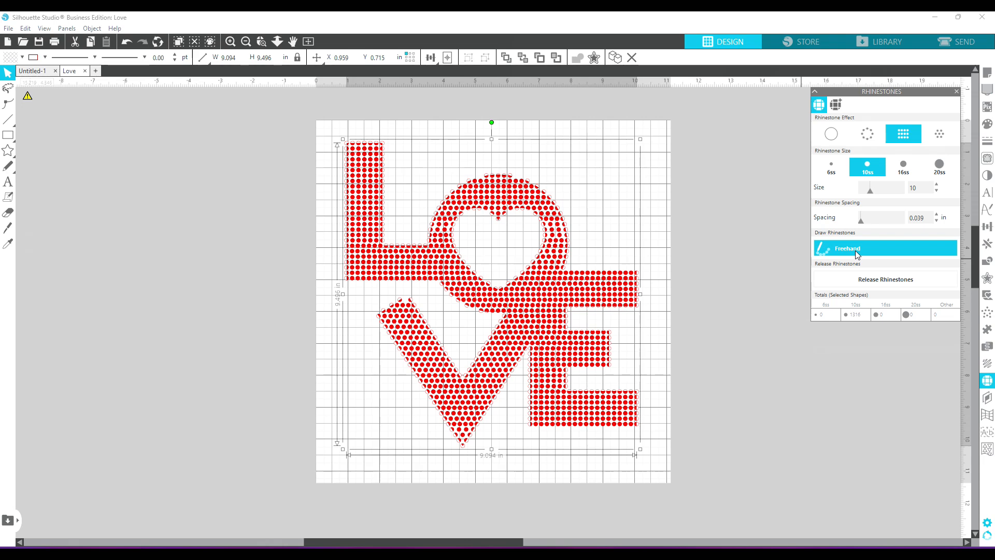
pyautogui.click(848, 250)
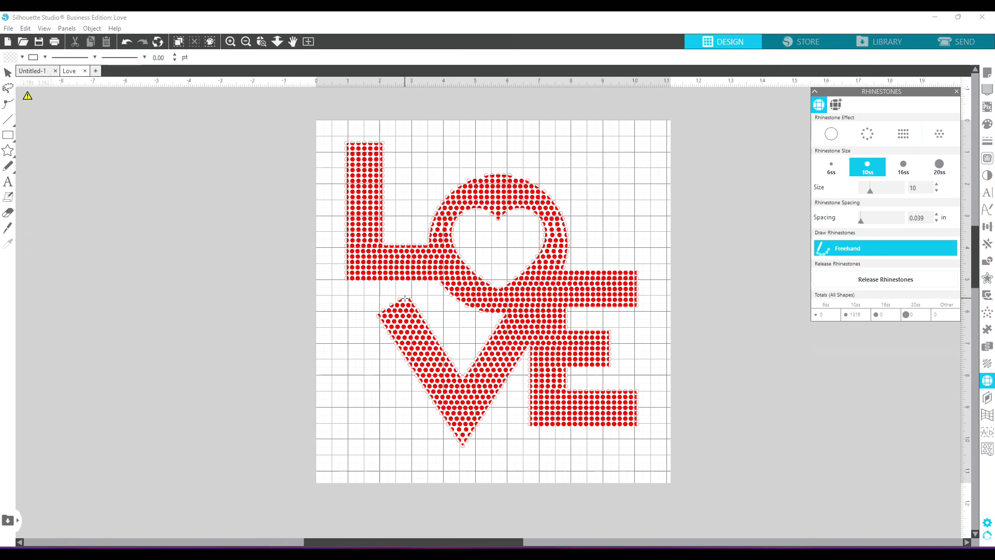
pyautogui.click(406, 298)
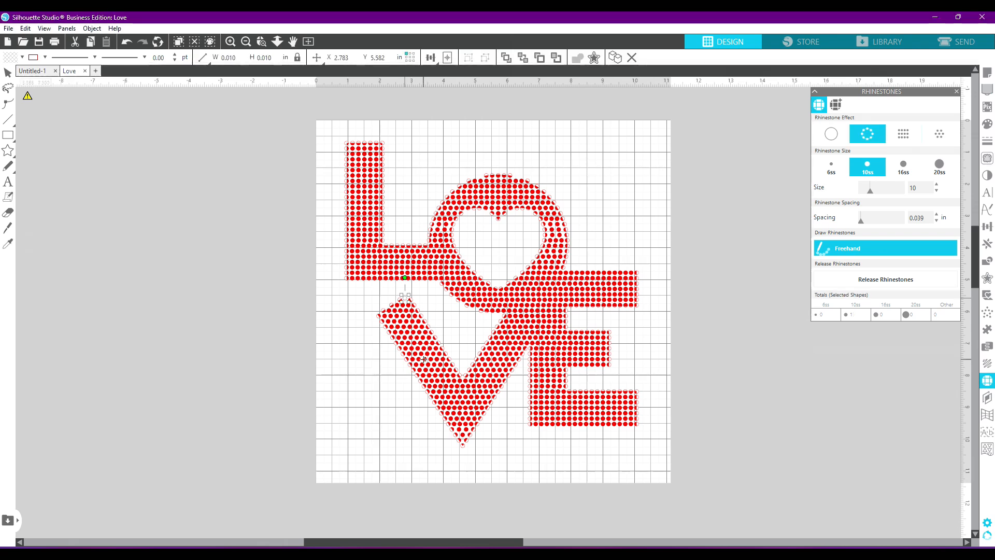
pyautogui.click(9, 74)
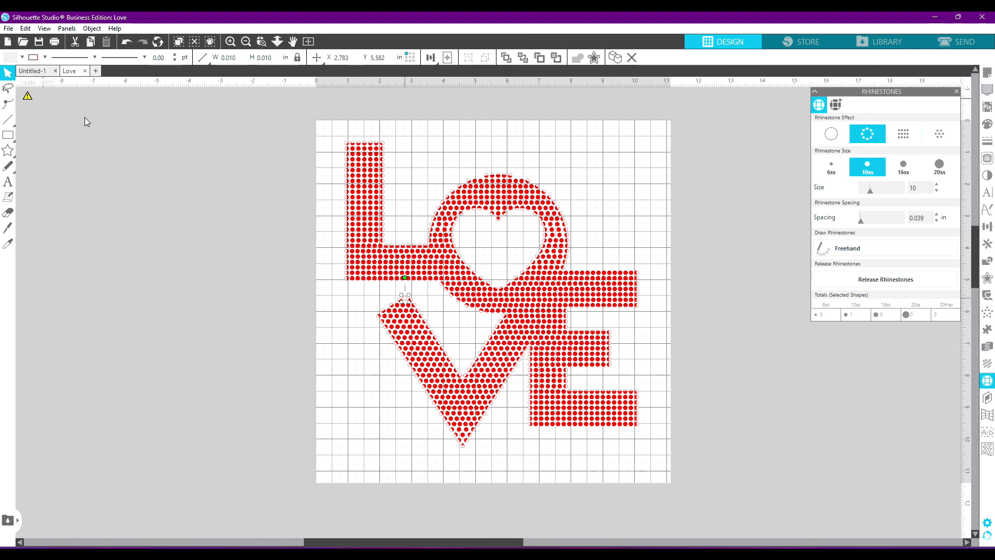
pyautogui.moveTo(406, 298); pyautogui.dragTo(407, 301)
pyautogui.click(739, 413)
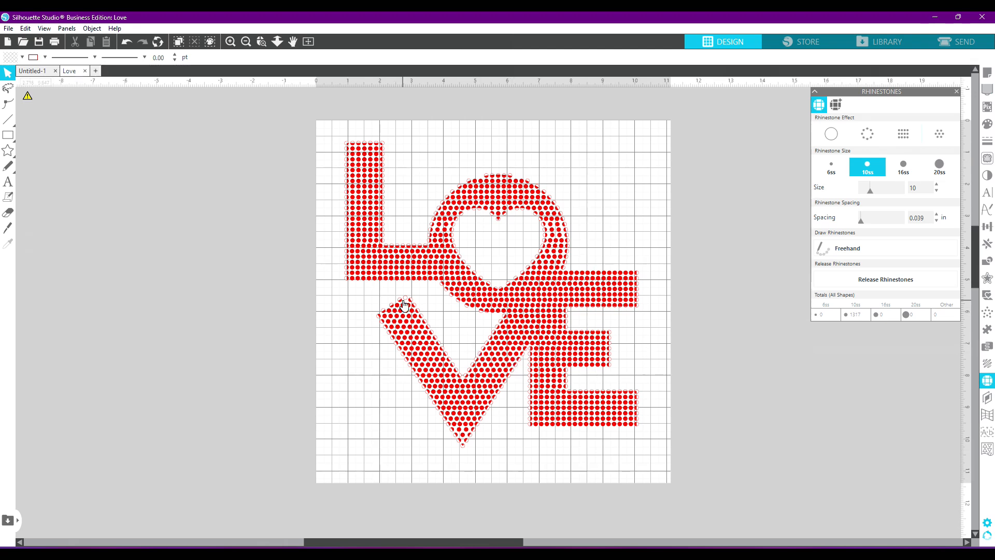
# Group all rhinestones, including the freehand one, and move the group slightly down the page.
pyautogui.click(882, 281)
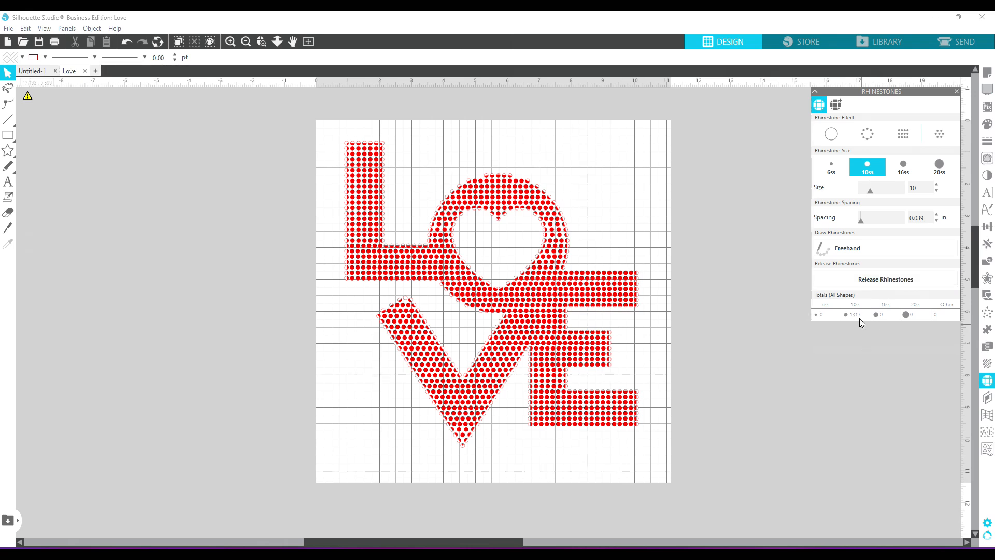
pyautogui.click(515, 338)
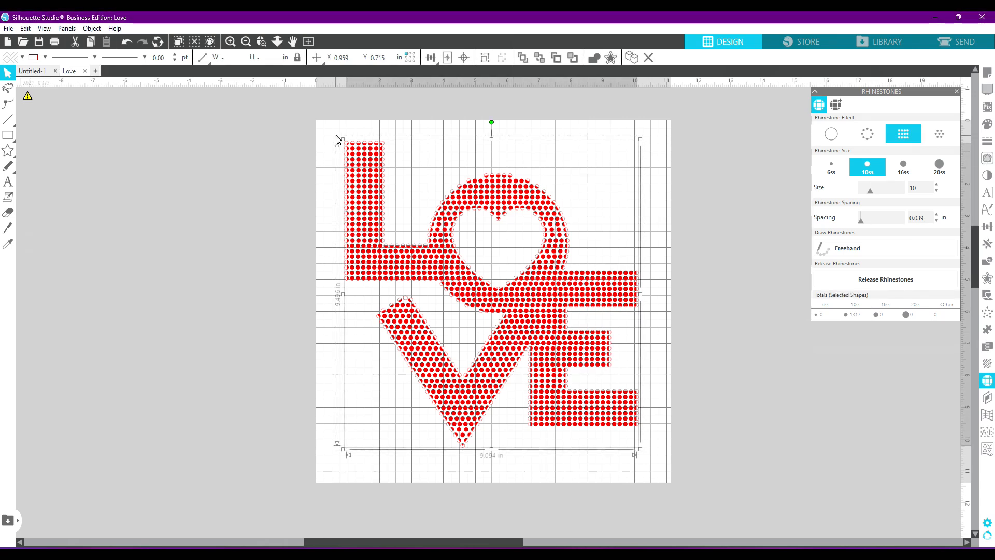
pyautogui.rightClick(507, 249)
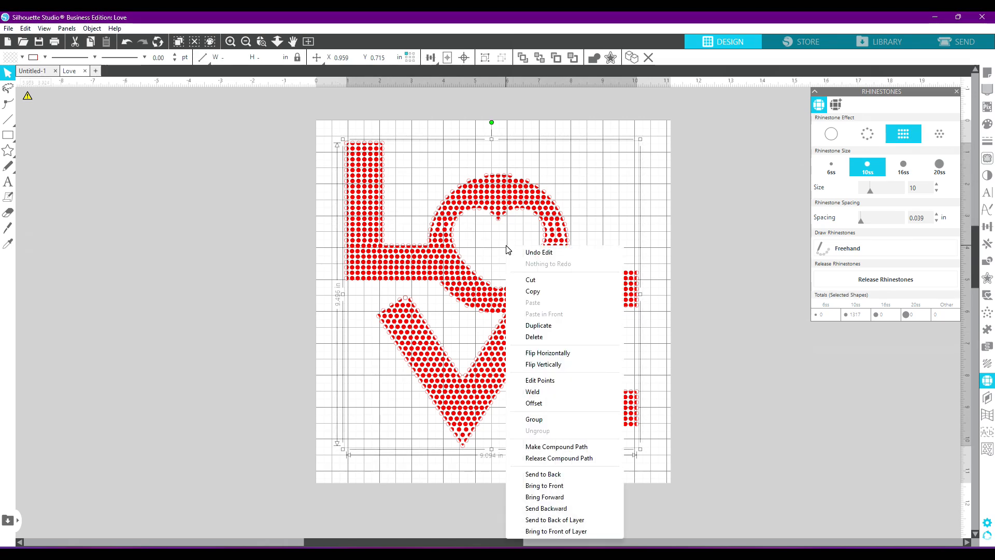
pyautogui.click(541, 419)
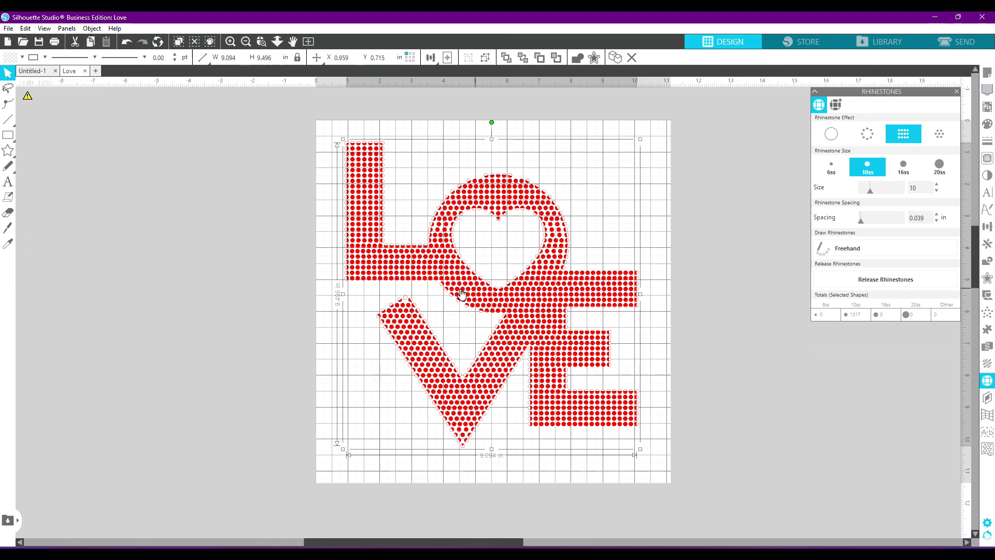
pyautogui.click(705, 464)
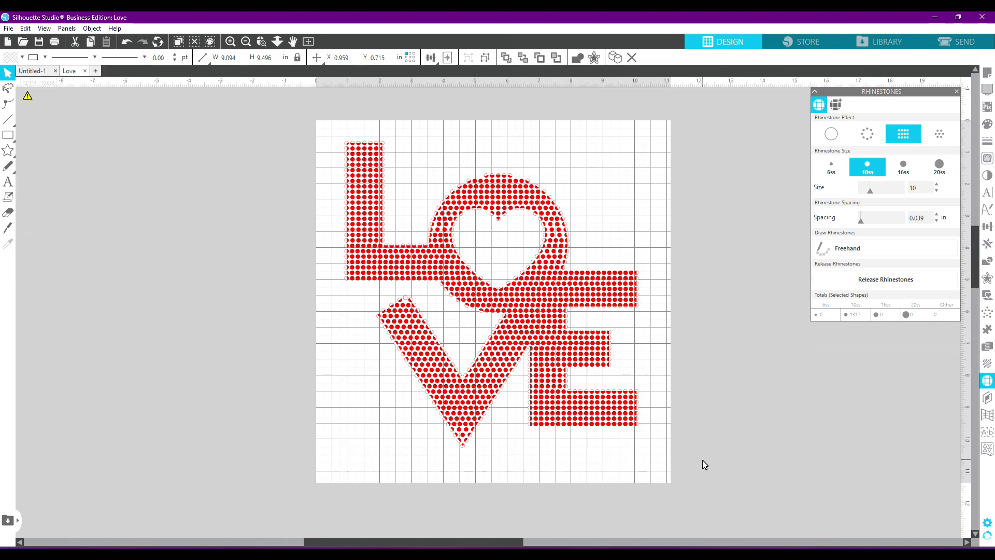
pyautogui.moveTo(539, 348)
pyautogui.mouseDown()
pyautogui.moveTo(496, 367)
pyautogui.moveTo(543, 363)
pyautogui.mouseUp()
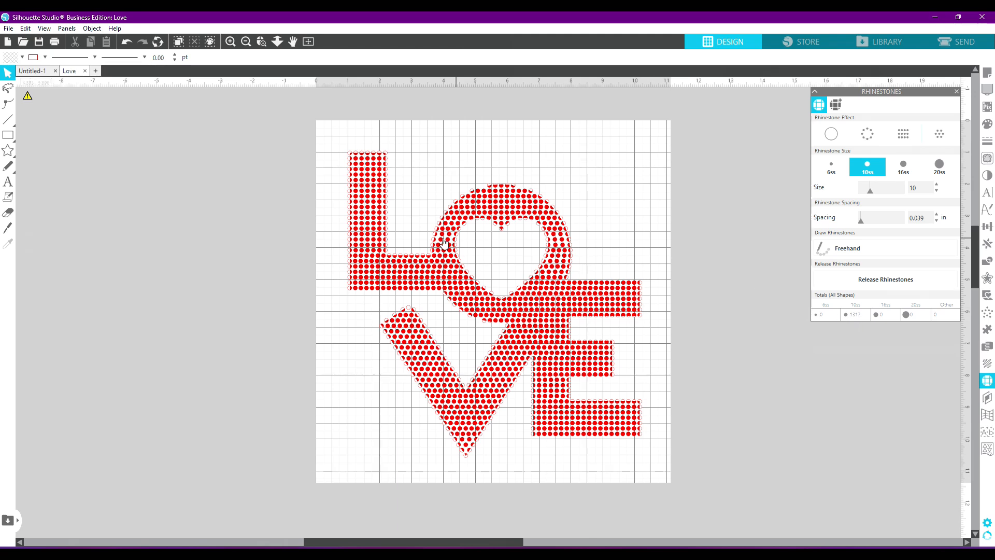
# Set up saving the rhinestone design to the Downloads folder on the hard drive as a PNG file.
pyautogui.click(372, 254)
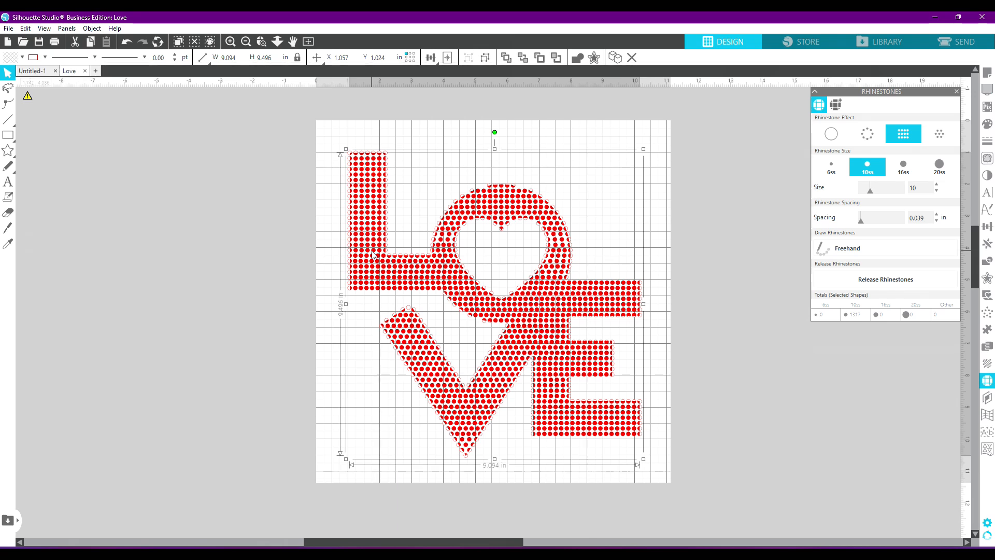
pyautogui.click(11, 29)
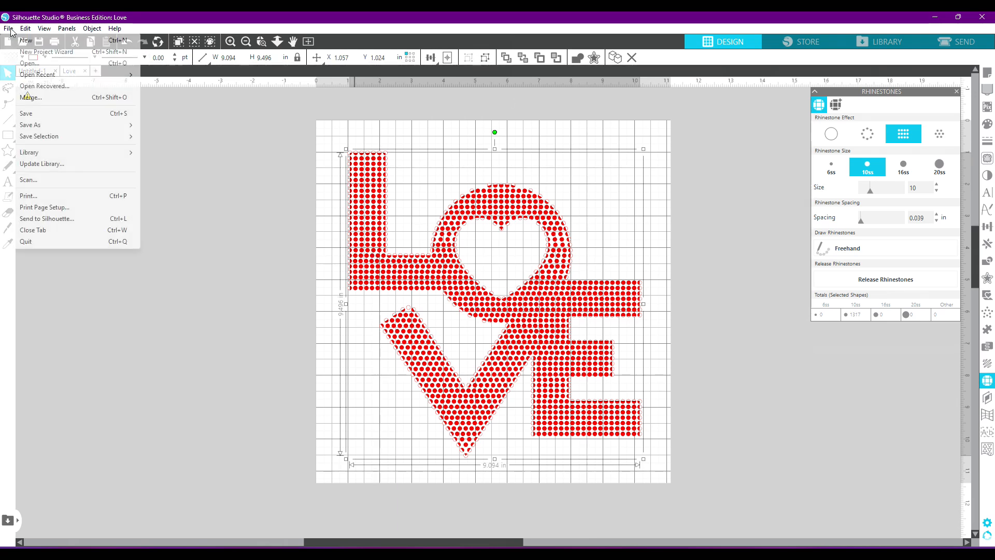
pyautogui.moveTo(47, 130)
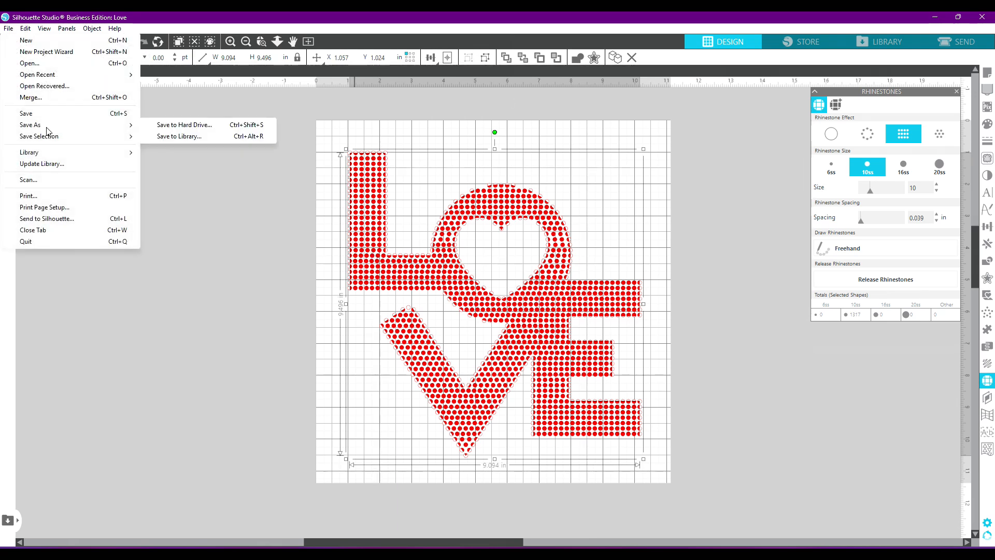
pyautogui.click(179, 125)
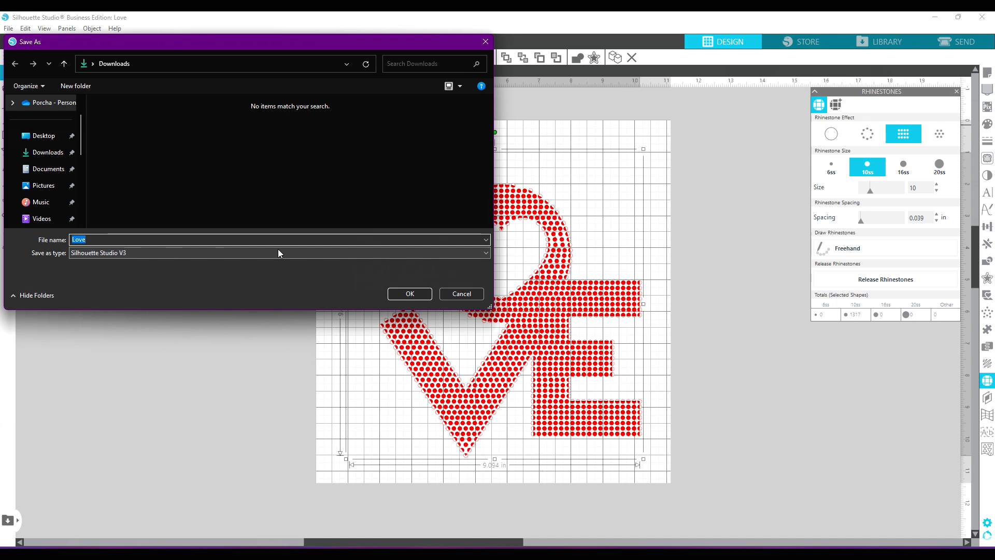
pyautogui.click(484, 252)
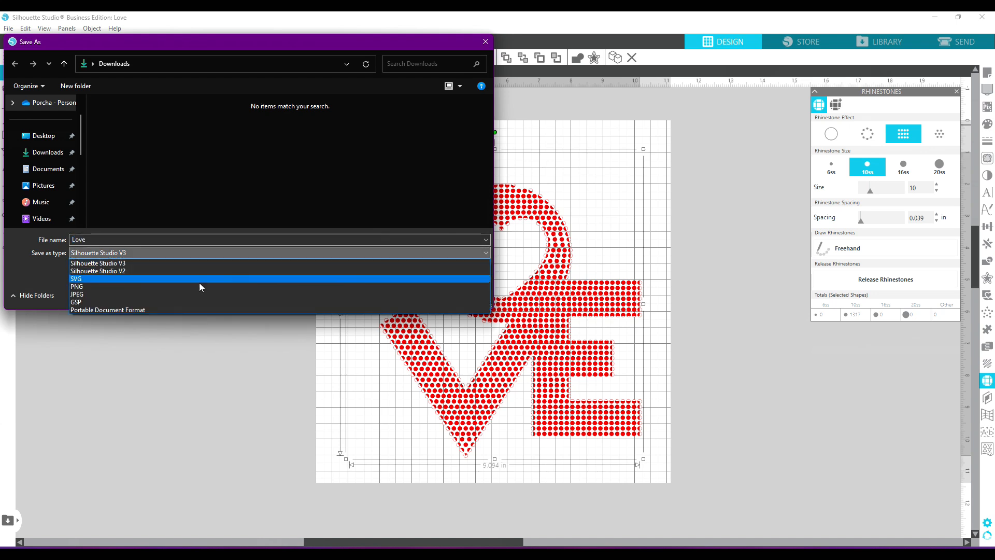
pyautogui.click(80, 285)
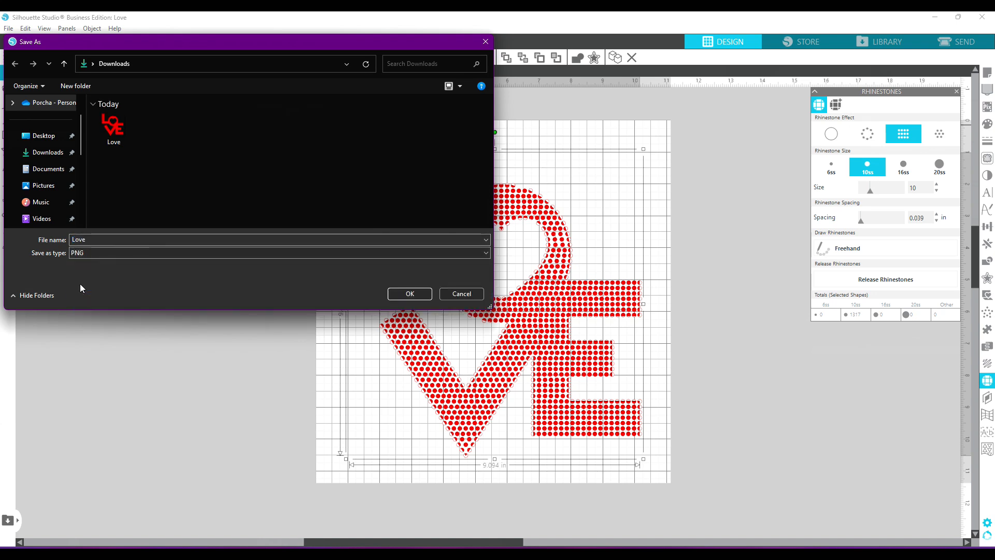
pyautogui.click(407, 296)
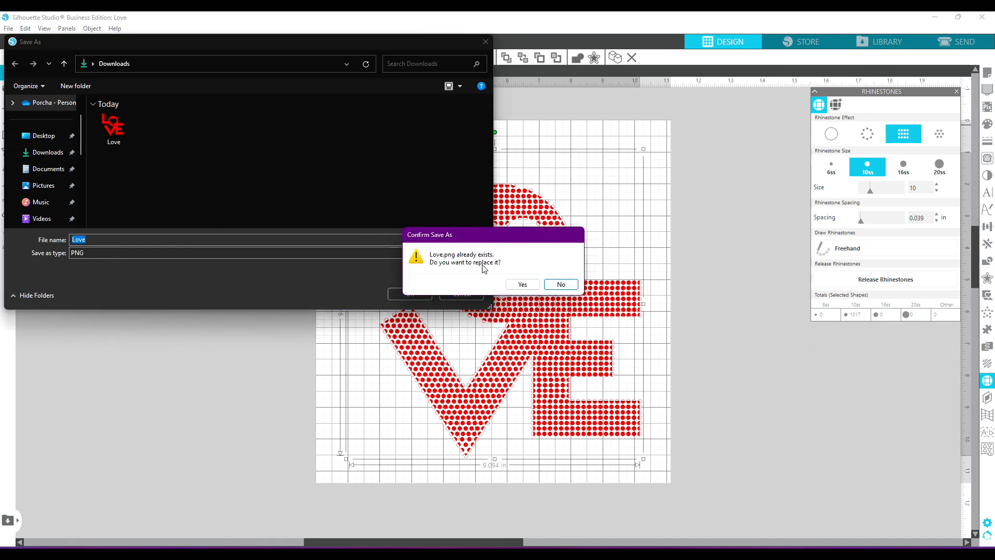
# Keep the existing Love.png, name the new PNG "love 1" and export it with a transparent background.
pyautogui.click(560, 284)
pyautogui.write('1')
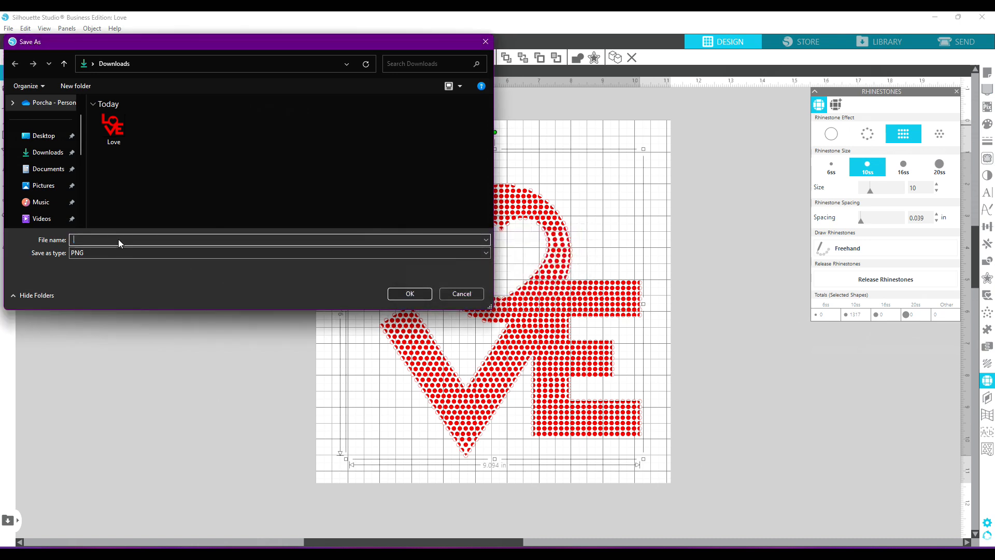
pyautogui.press('BackSpace')
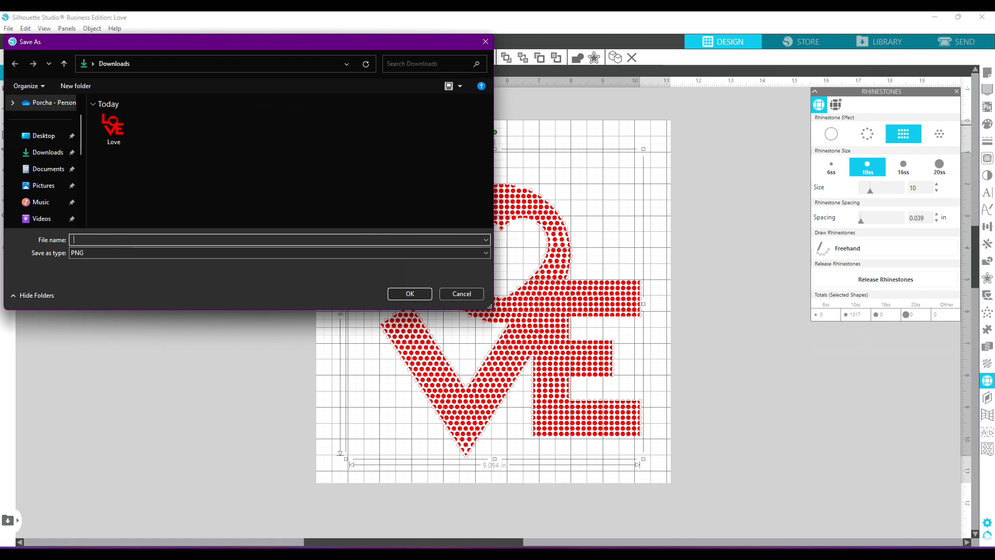
pyautogui.write('love 1')
pyautogui.click(421, 294)
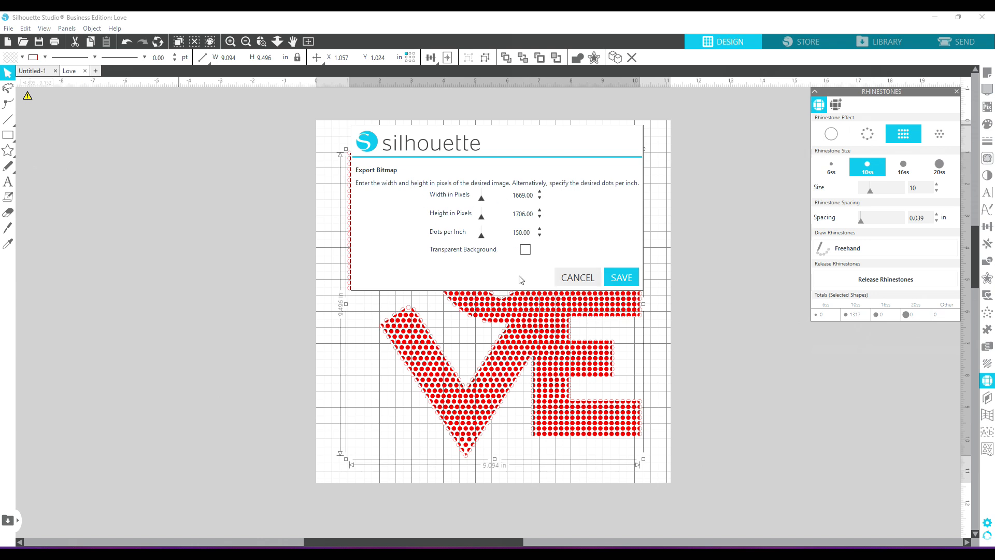
pyautogui.click(525, 250)
pyautogui.click(621, 279)
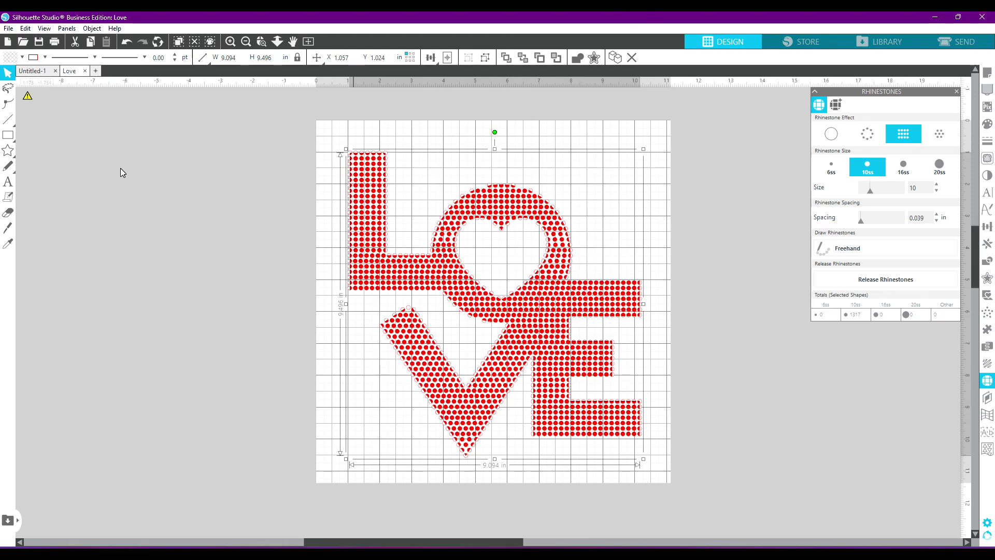
# Switch to Cricut Design Space and choose "love 1" from the Downloads folder as the image to upload.
pyautogui.click(659, 554)
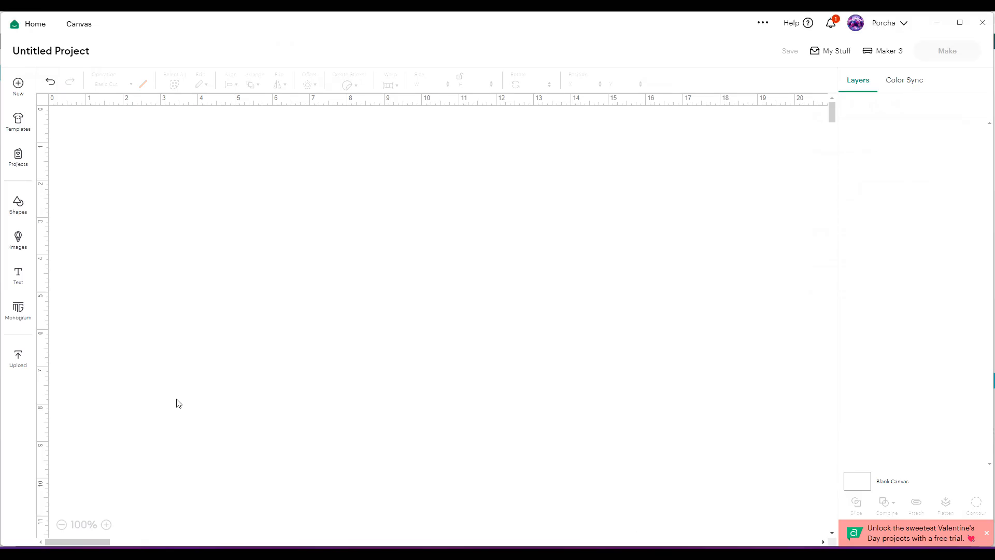
pyautogui.click(18, 358)
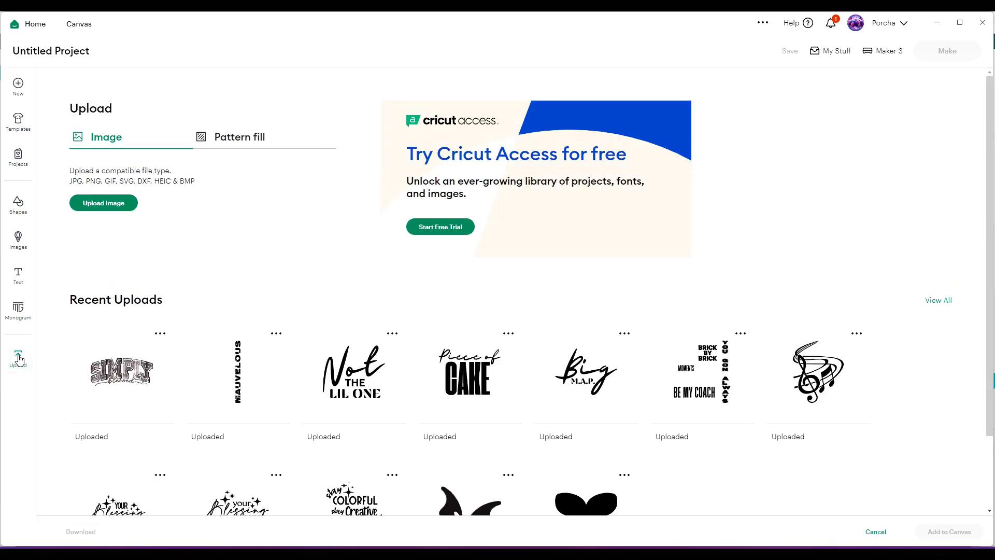
pyautogui.click(104, 203)
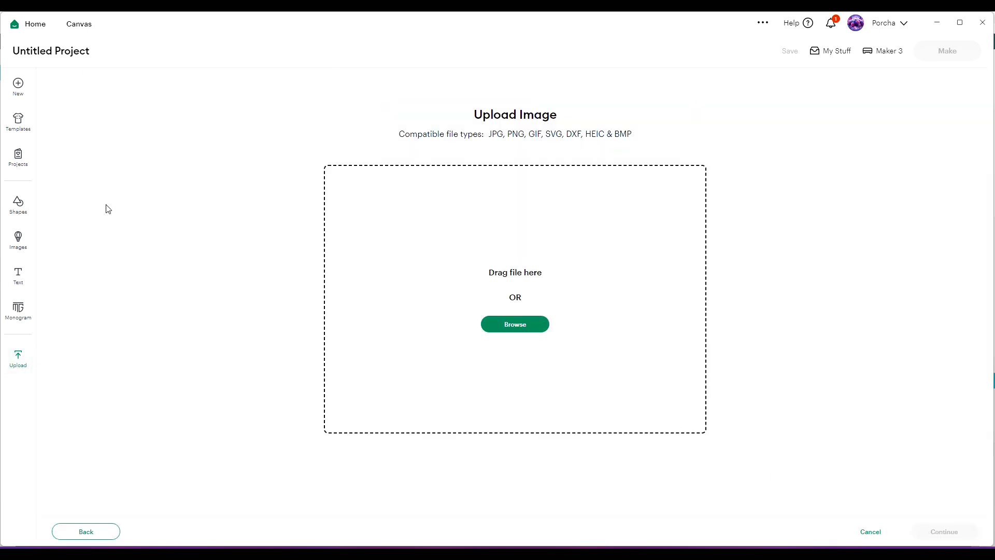
pyautogui.click(519, 328)
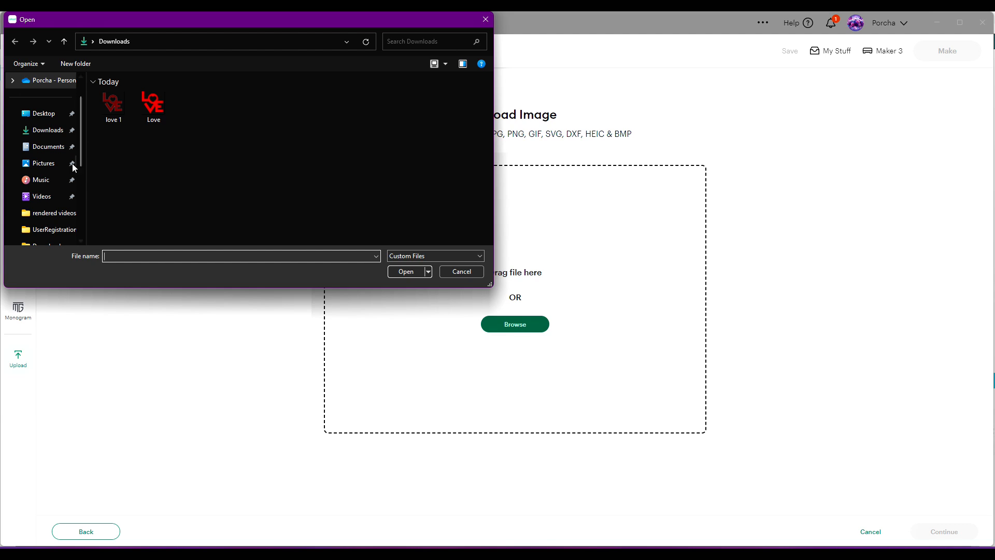
pyautogui.click(115, 107)
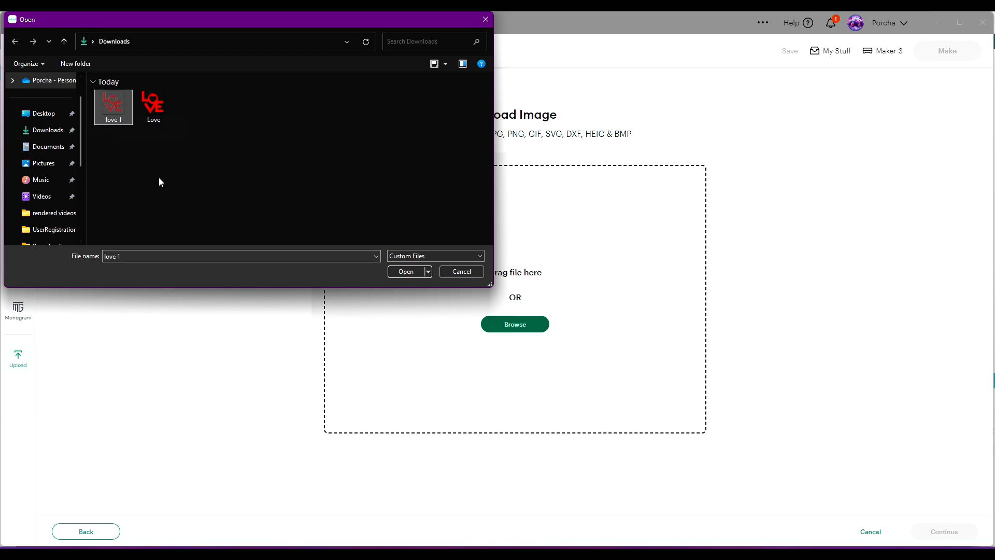
pyautogui.click(405, 272)
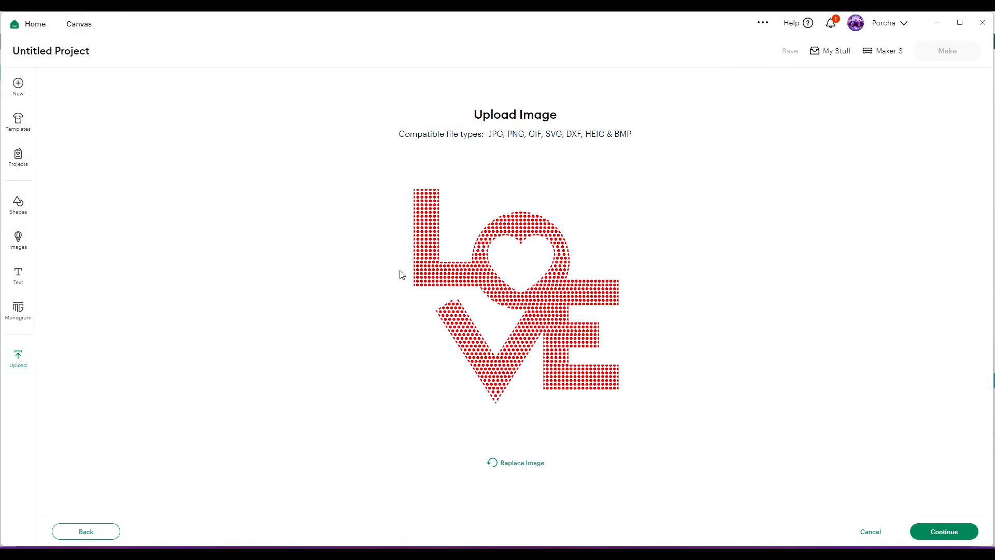
# Convert the image to a Single Layer without removing any background and upload it as "love 1" to the canvas.
pyautogui.click(939, 536)
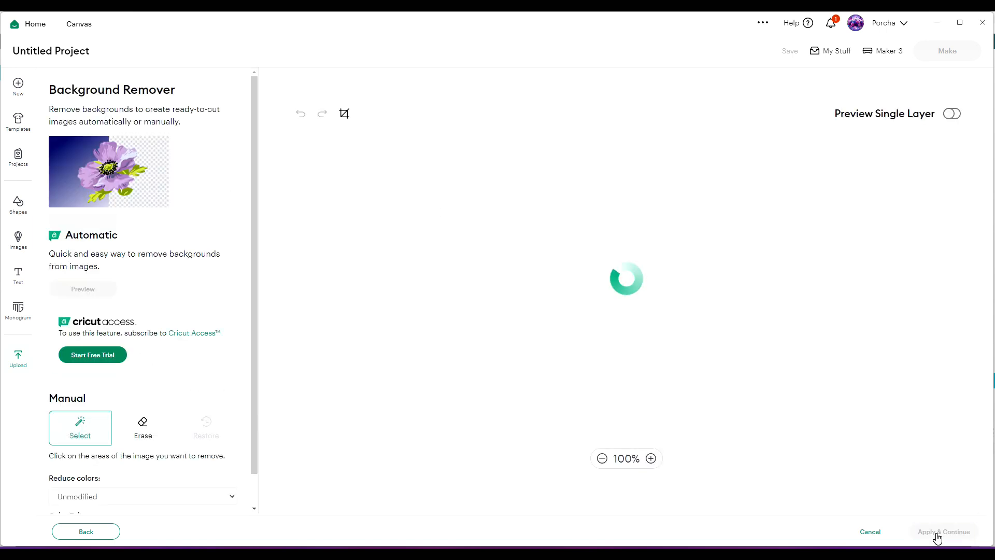
pyautogui.click(939, 533)
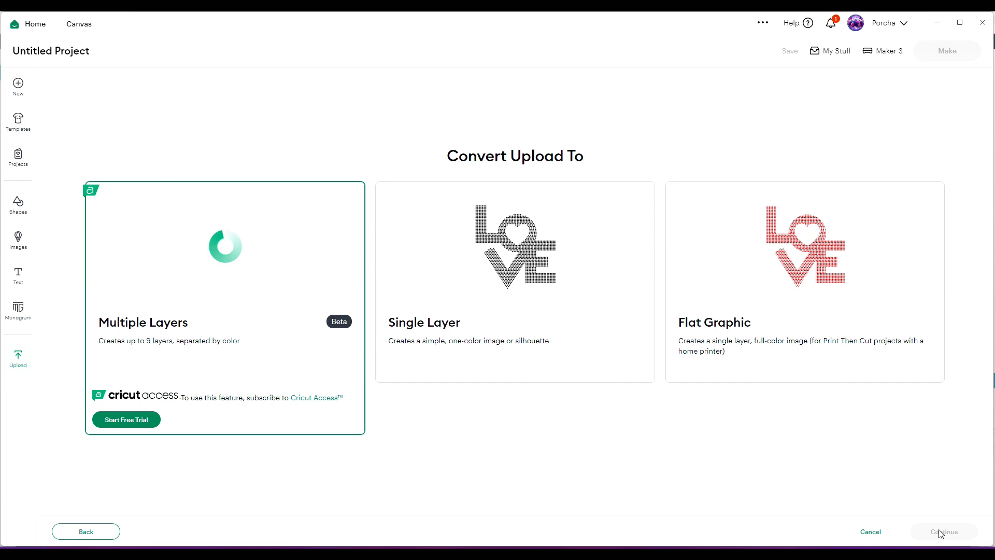
pyautogui.click(507, 281)
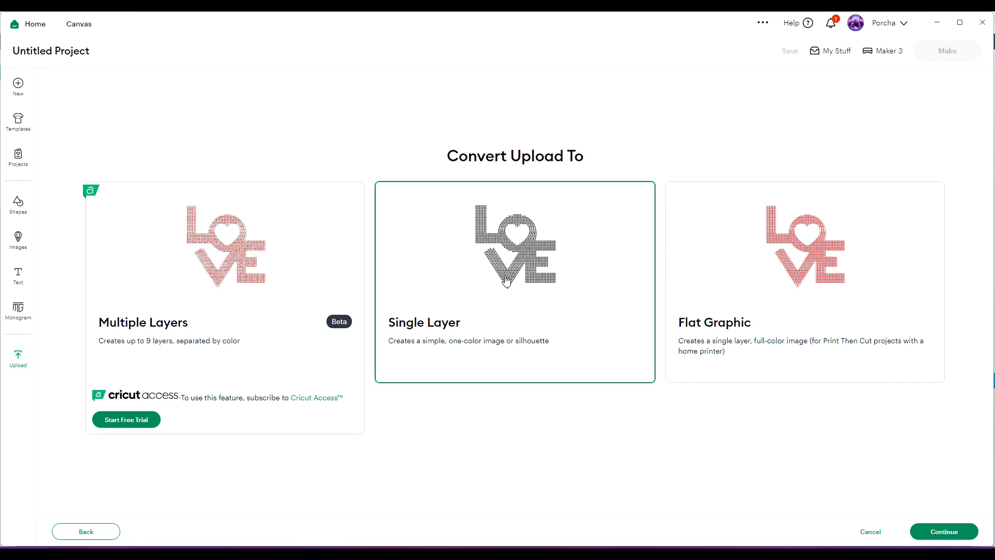
pyautogui.click(941, 534)
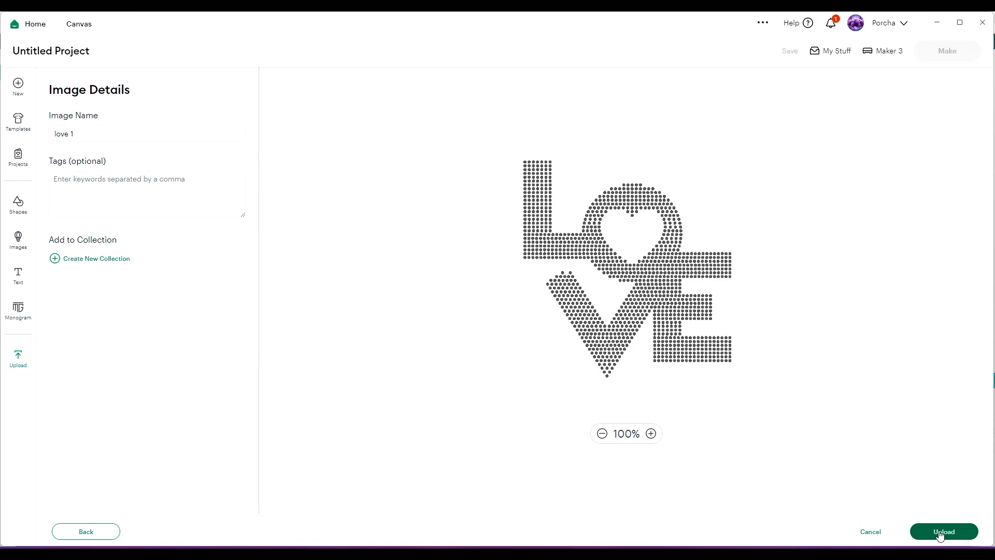
pyautogui.click(948, 535)
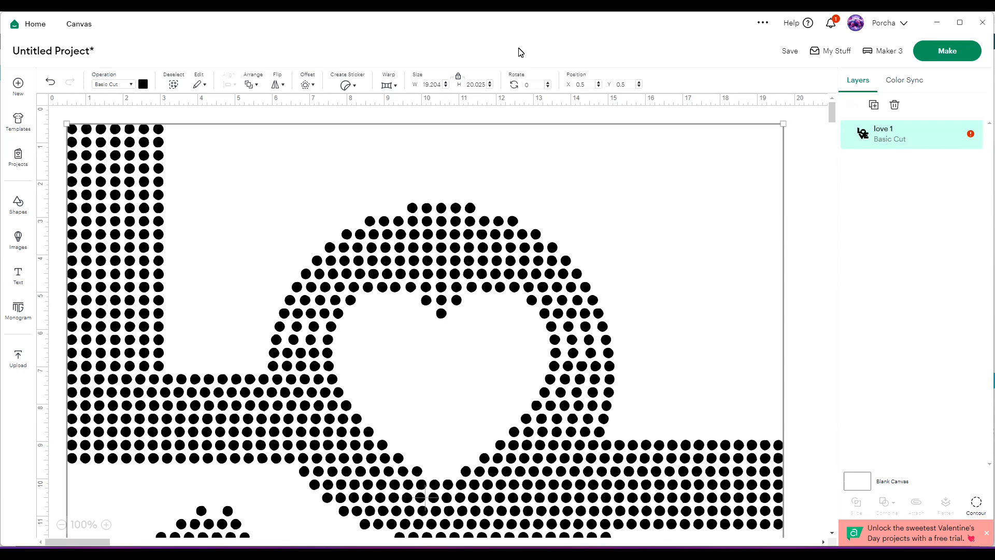
# Unlock the proportions of the LOVE design and set its size to 9.094 in wide by 9.496 in high.
pyautogui.click(458, 79)
pyautogui.click(442, 85)
pyautogui.write('9.094')
pyautogui.moveTo(487, 84); pyautogui.dragTo(463, 91)
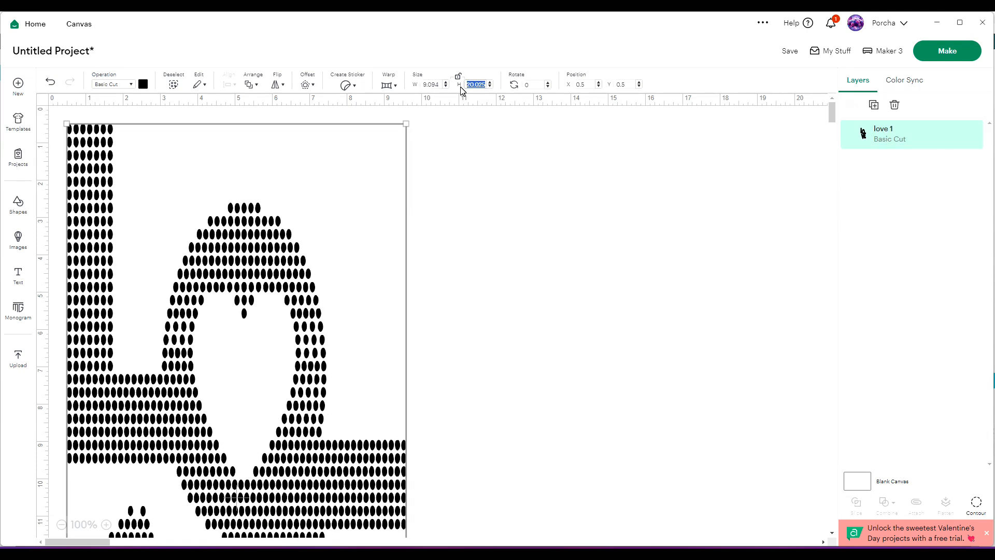
pyautogui.write('9.496')
pyautogui.press('Return')
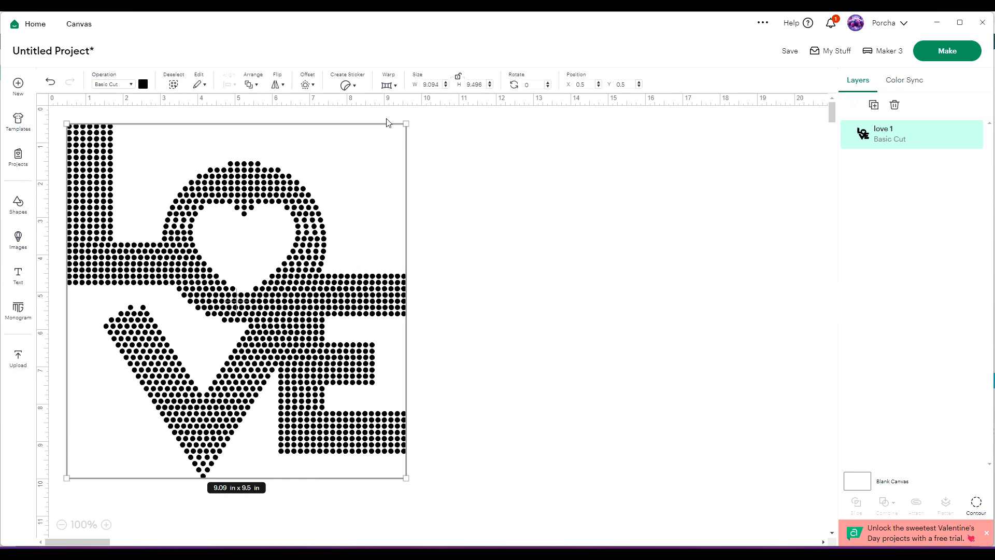
# Insert a circle shape, colour it golden yellow and move it to the empty canvas area beside the LOVE design.
pyautogui.click(19, 205)
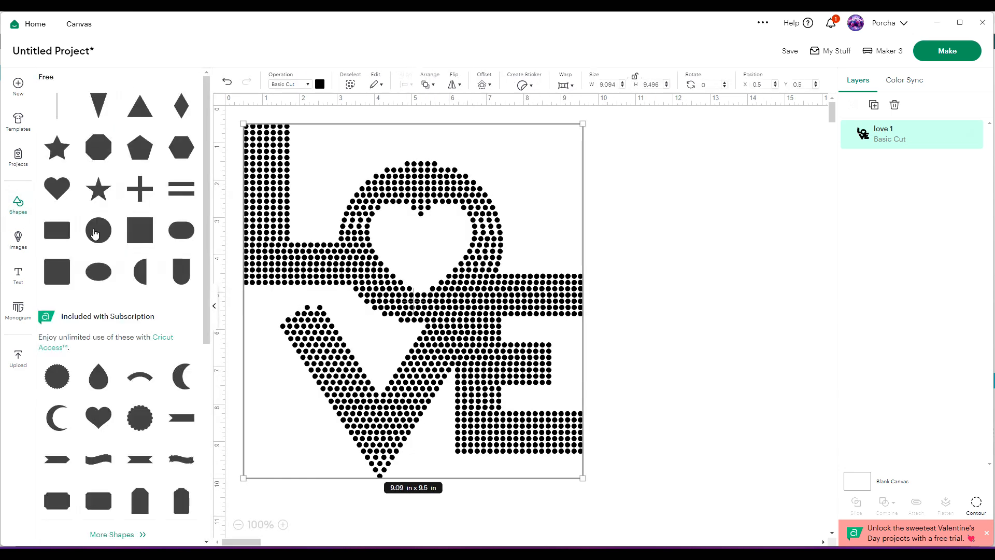
pyautogui.click(95, 233)
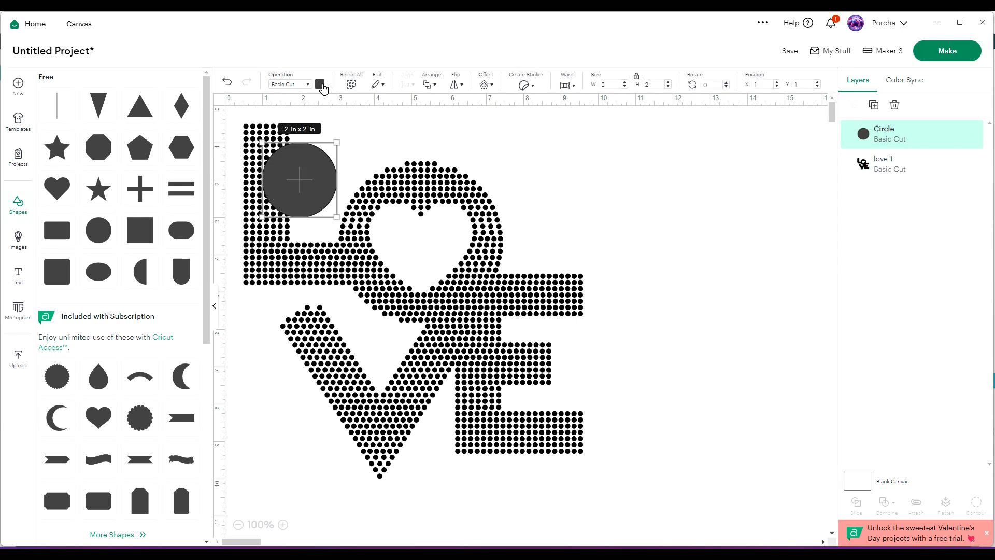
pyautogui.click(320, 85)
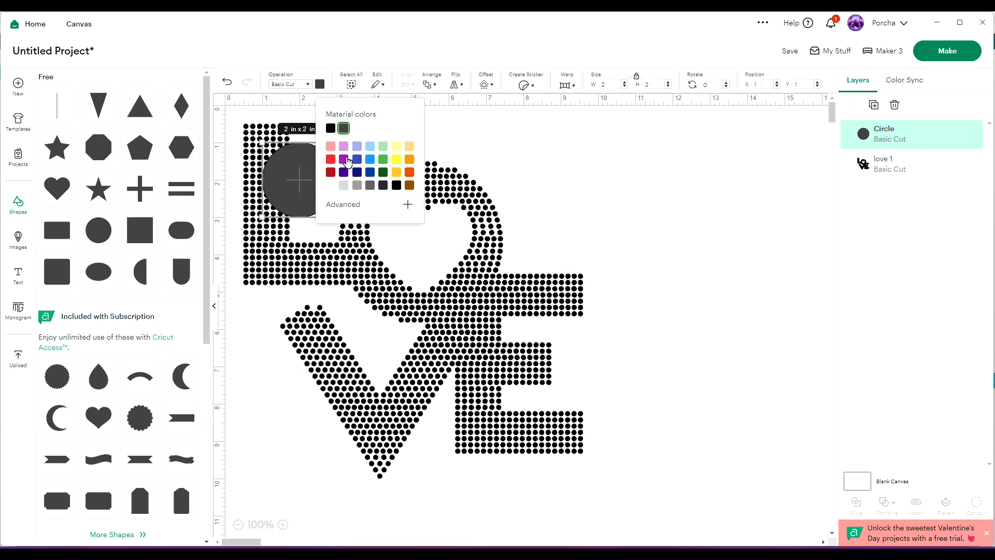
pyautogui.click(397, 172)
pyautogui.moveTo(275, 187); pyautogui.dragTo(622, 214)
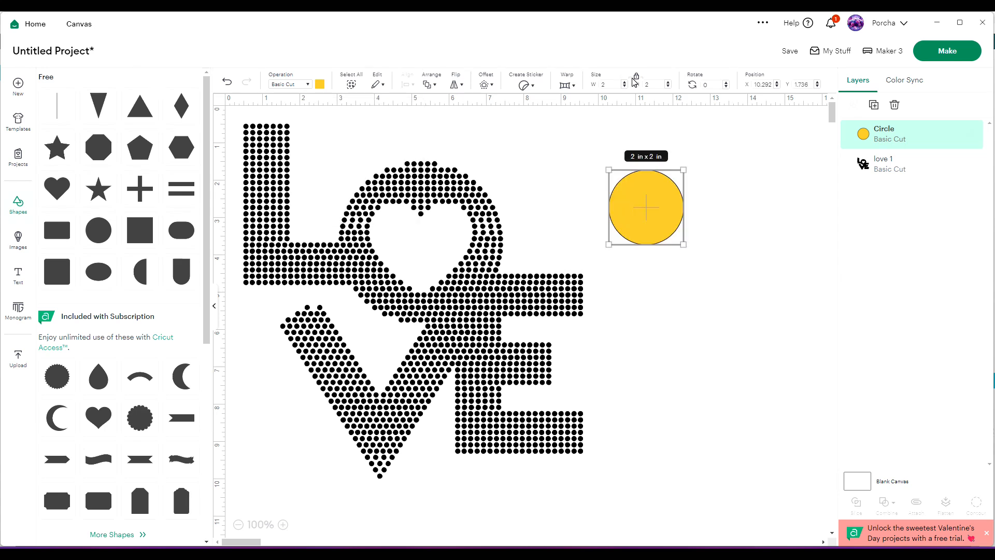
# Set the yellow circle's width and height to 0.127 in each, with its proportions unlocked, and deselect it.
pyautogui.click(601, 84)
pyautogui.write('0.127')
pyautogui.click(639, 85)
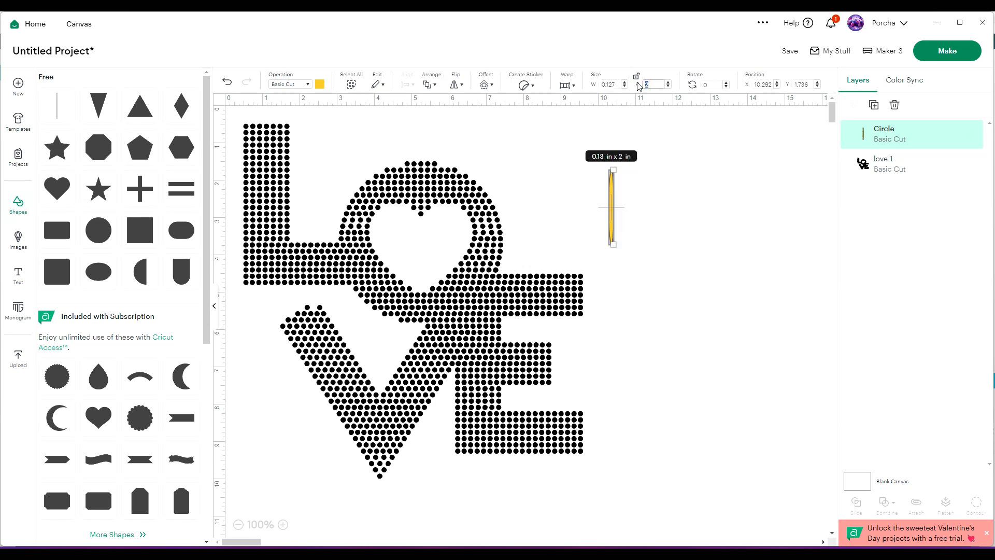
pyautogui.write('0.127')
pyautogui.press('Return')
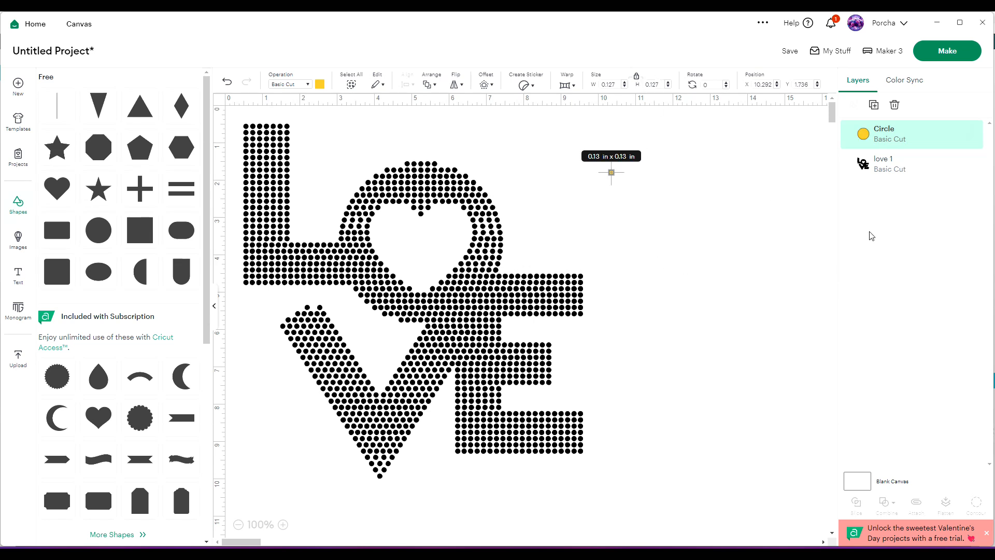
pyautogui.click(615, 182)
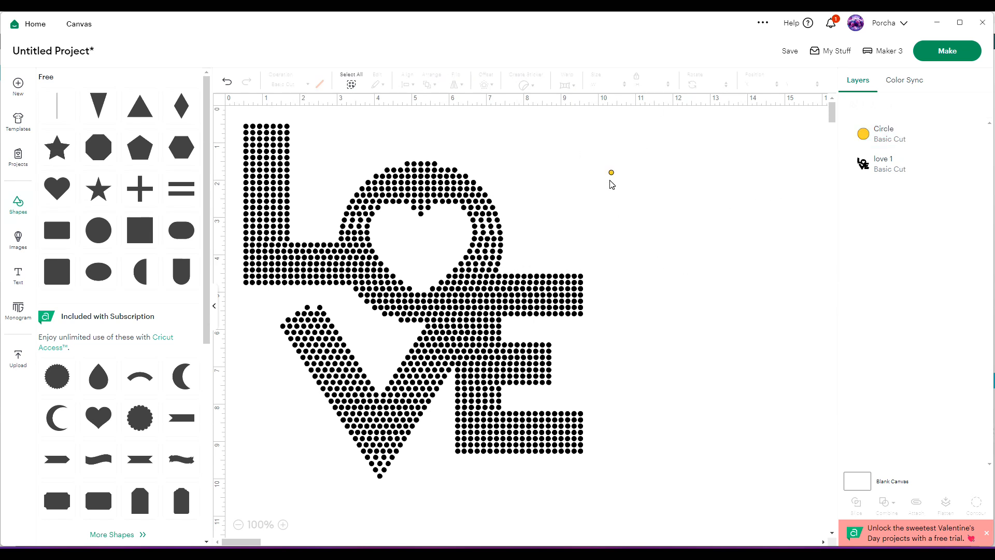
# Lay the yellow circle over the stone at the heart's upper notch to compare sizes, and move it back outside the design.
pyautogui.moveTo(612, 175); pyautogui.dragTo(423, 218)
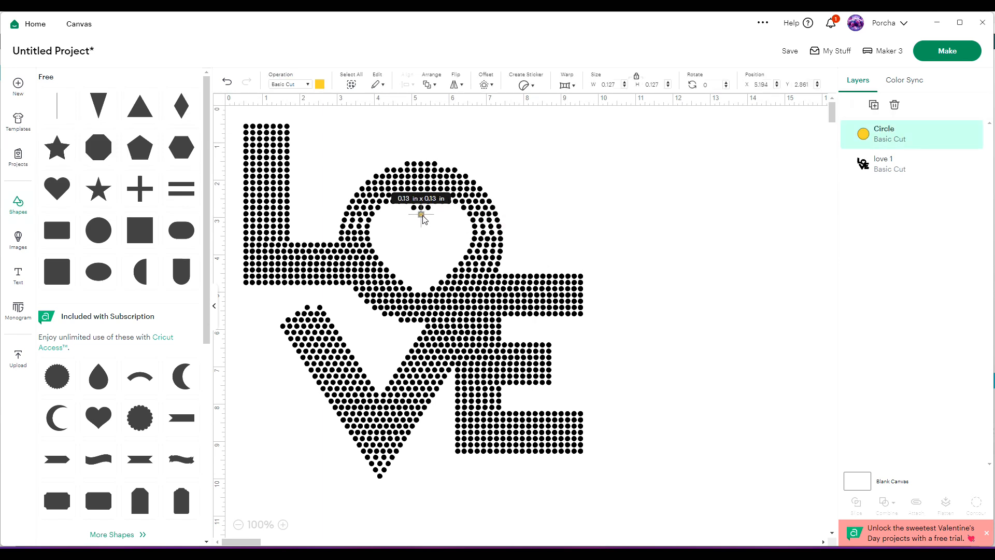
pyautogui.click(590, 217)
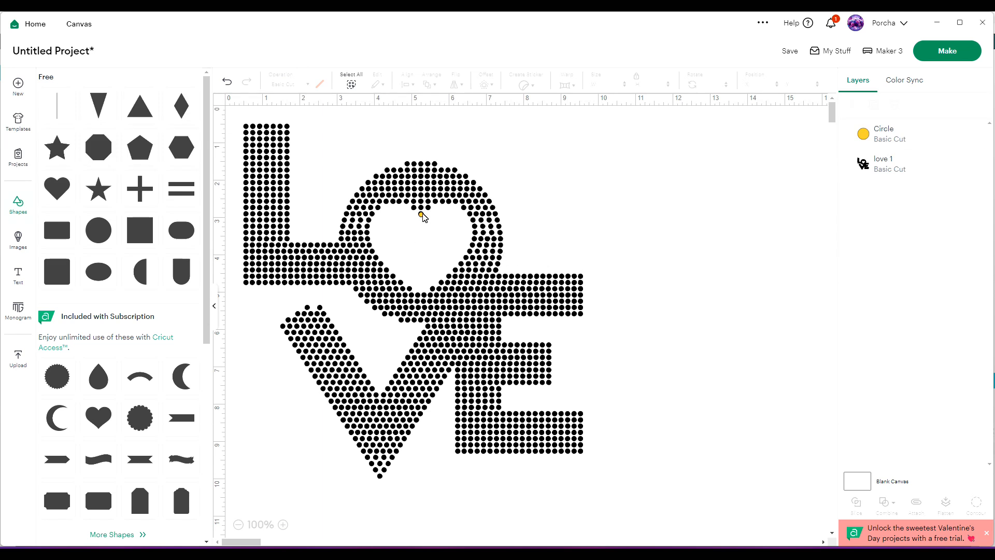
pyautogui.click(423, 216)
pyautogui.click(416, 233)
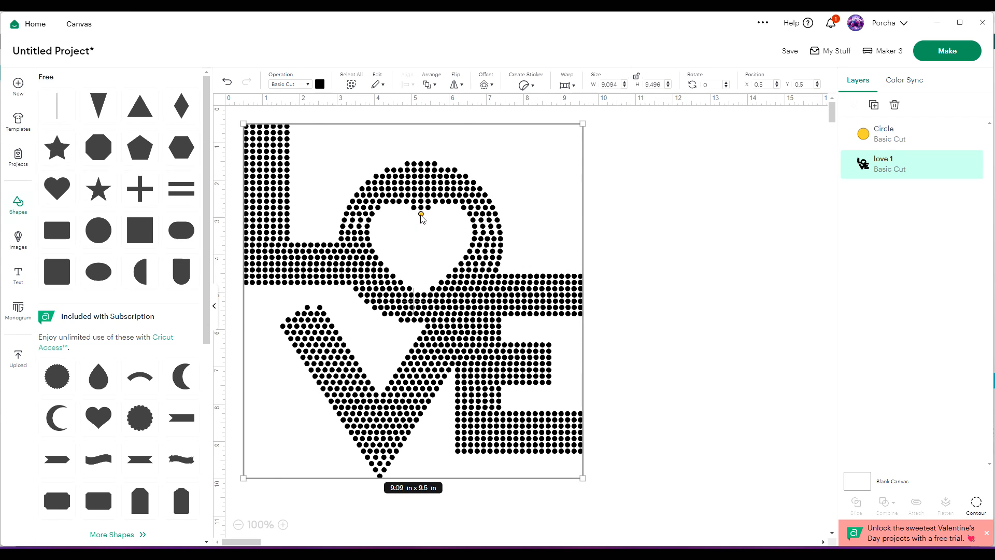
pyautogui.moveTo(422, 218); pyautogui.dragTo(642, 236)
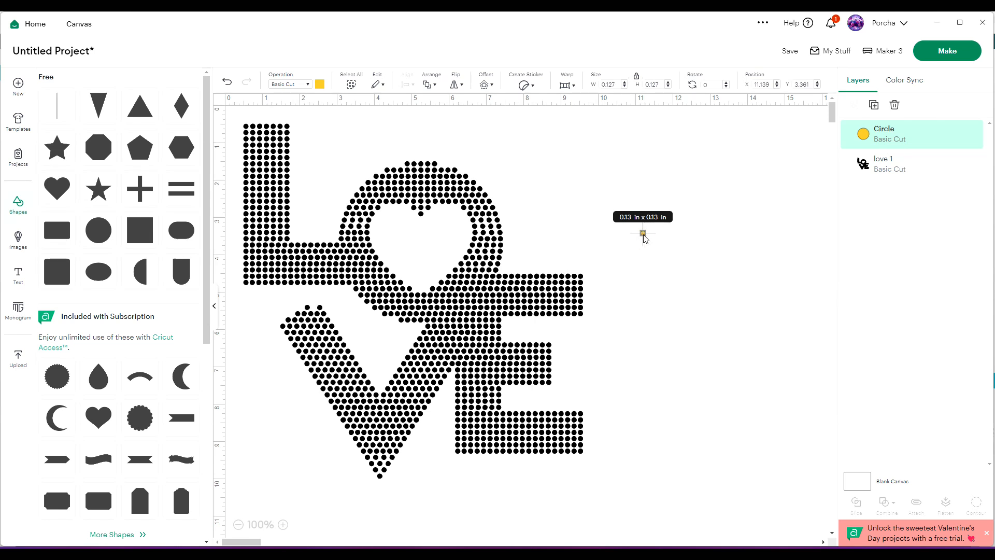
# Place the yellow circle in the gap at the upper tip of the V's left arm, nudging it into line.
pyautogui.moveTo(644, 236); pyautogui.dragTo(315, 306)
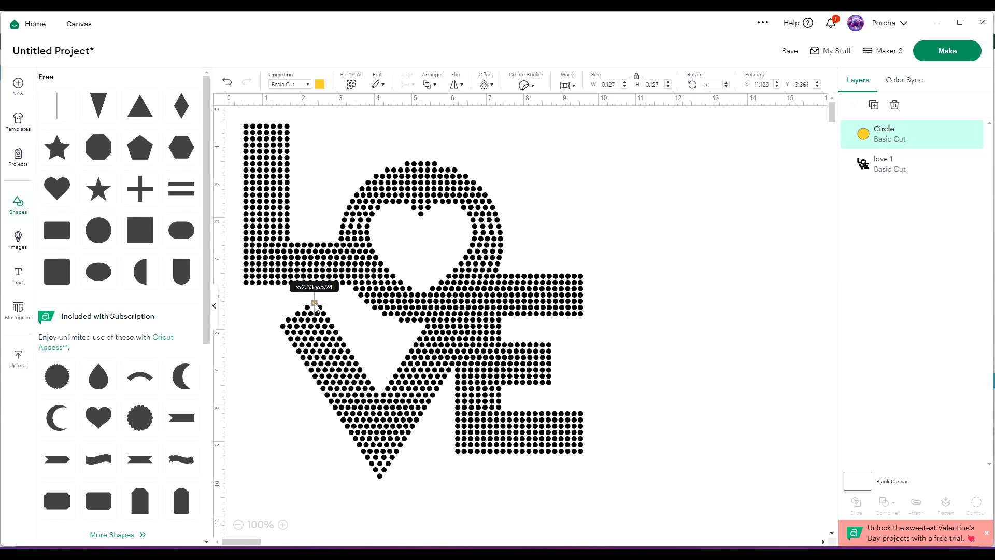
pyautogui.moveTo(315, 307); pyautogui.dragTo(315, 306)
pyautogui.click(734, 233)
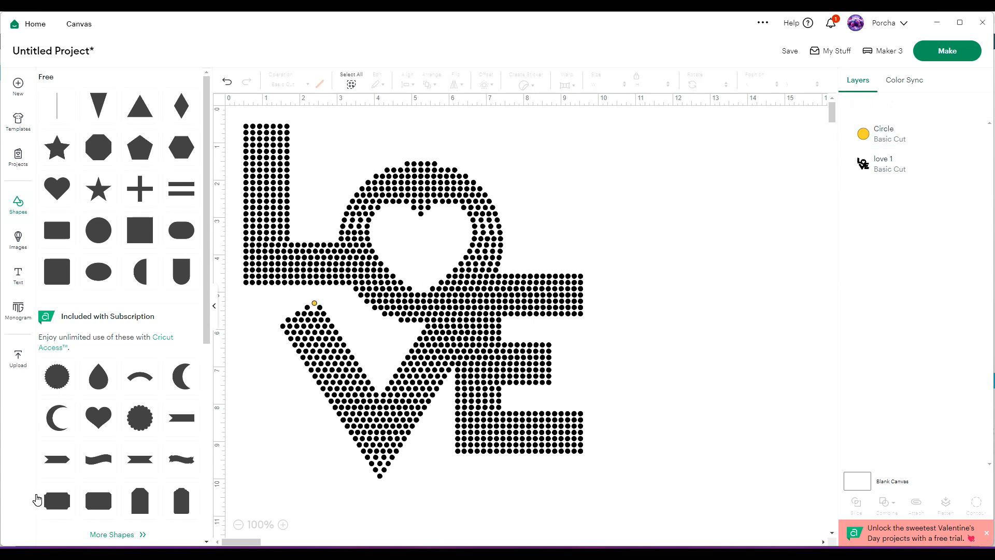
pyautogui.click(313, 321)
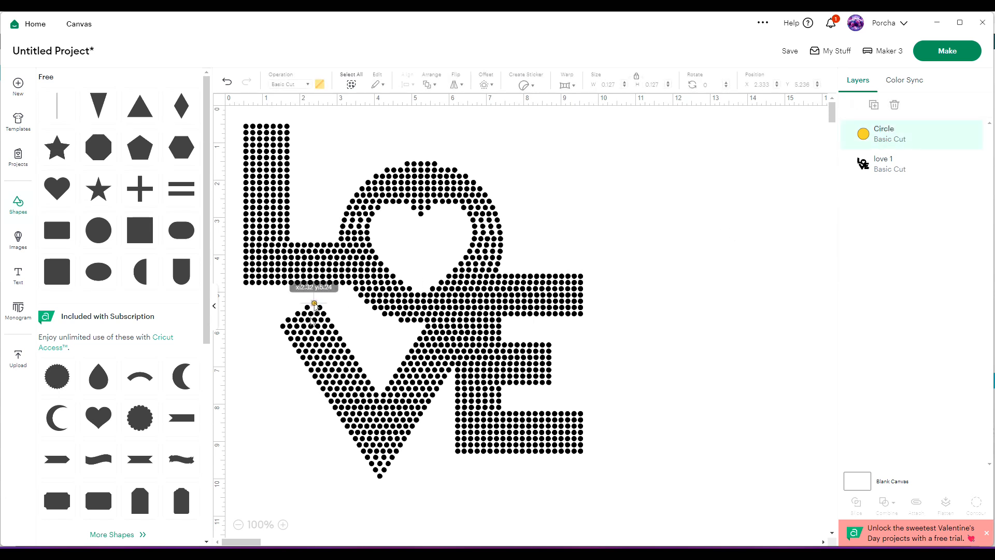
pyautogui.click(745, 230)
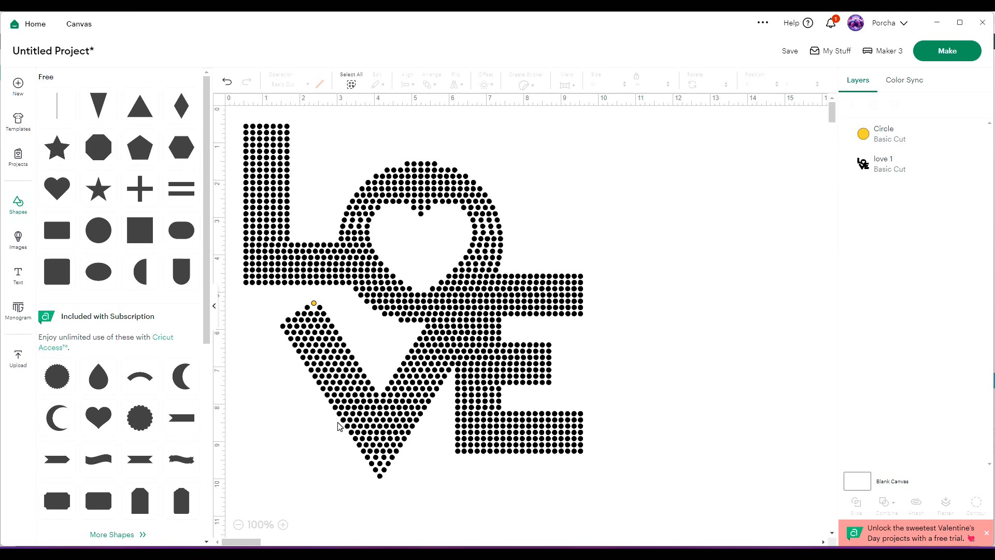
# Weld the yellow circle and the LOVE design into a single layer.
pyautogui.moveTo(623, 496); pyautogui.dragTo(230, 115)
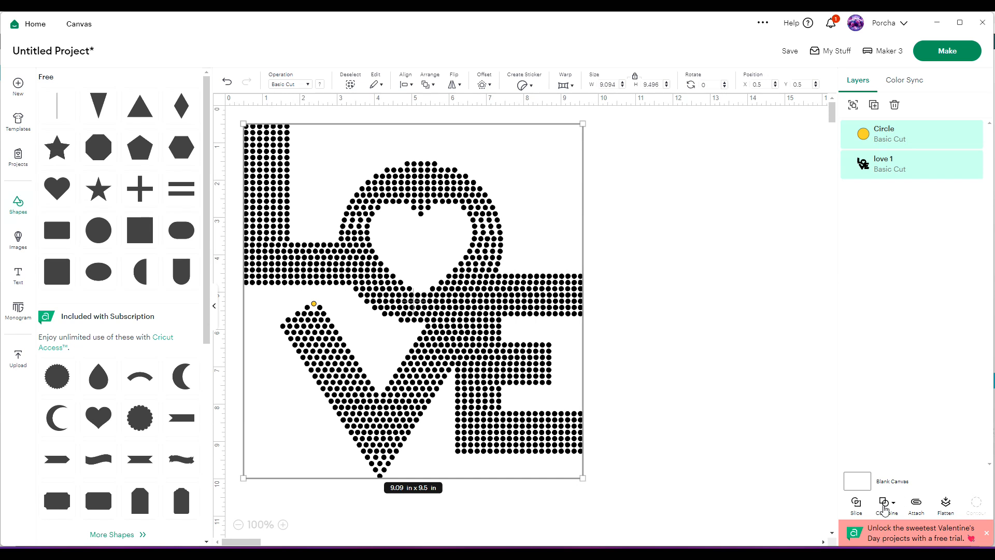
pyautogui.click(886, 503)
pyautogui.click(899, 390)
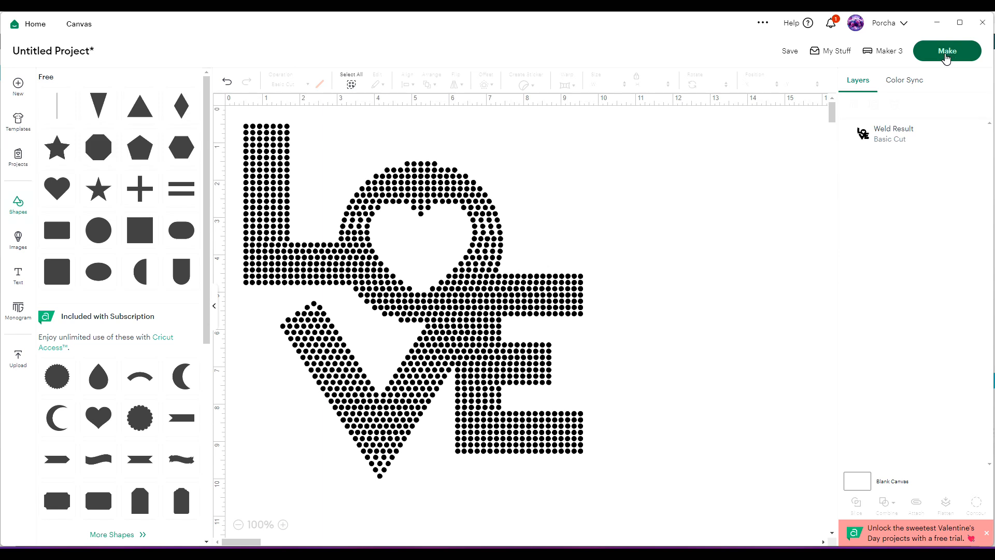
# Send the welded LOVE design to be made on a 12 in x 12 in mat and continue to the material setup.
pyautogui.click(945, 56)
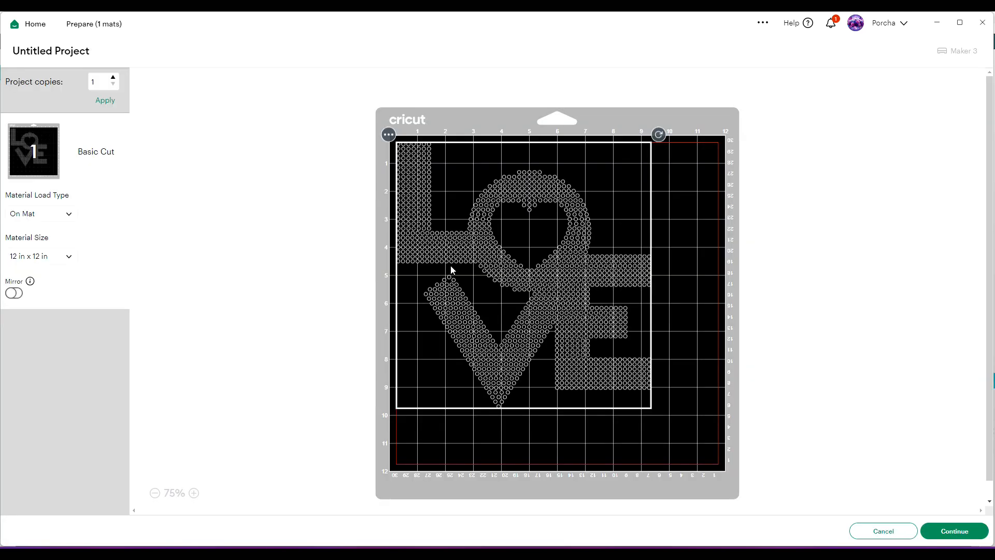
pyautogui.click(955, 531)
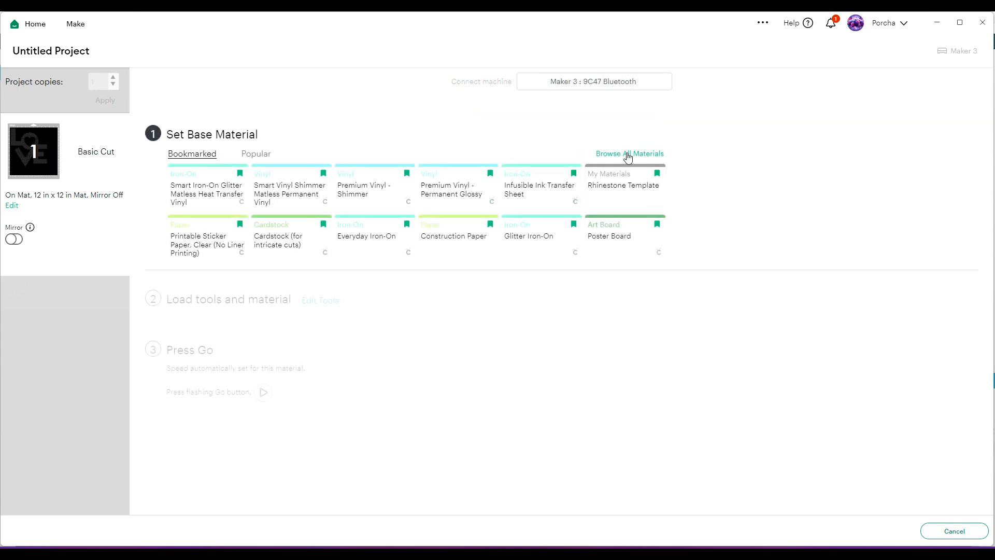
# Look up the Rhinestone Template entry's cut pressure and blade in the full material settings, and close the list.
pyautogui.click(625, 152)
pyautogui.scroll(-10, 438, 349)
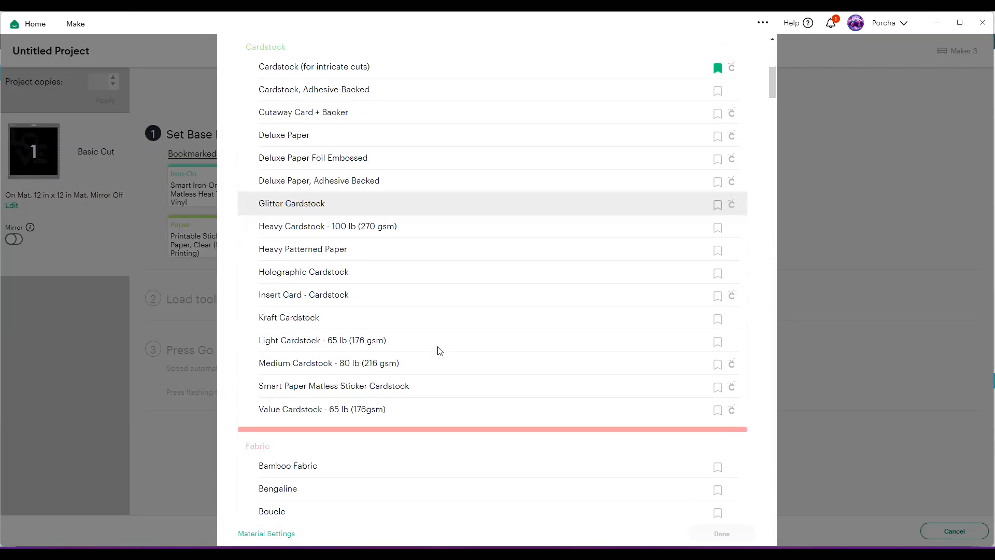
pyautogui.click(273, 535)
pyautogui.scroll(-20, 382, 360)
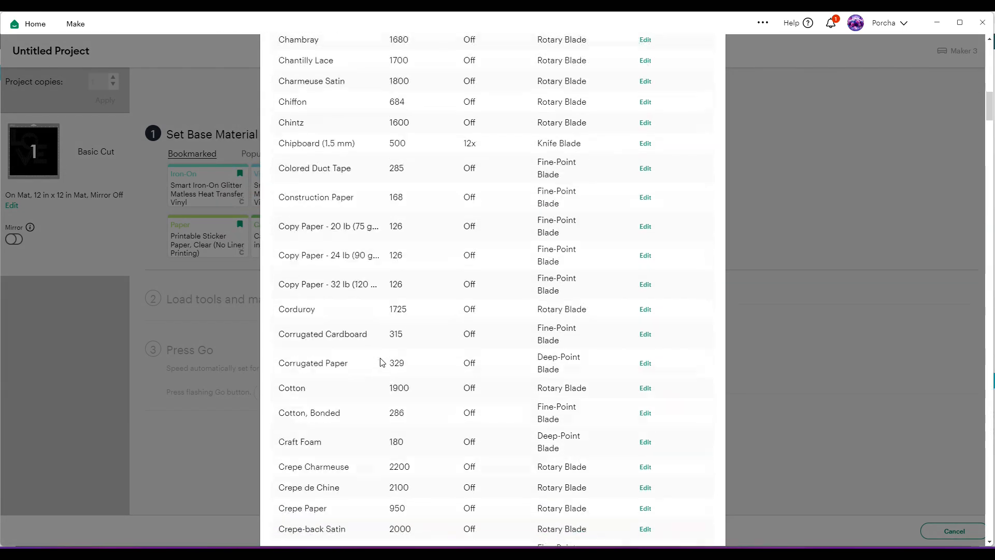
pyautogui.scroll(-20, 382, 361)
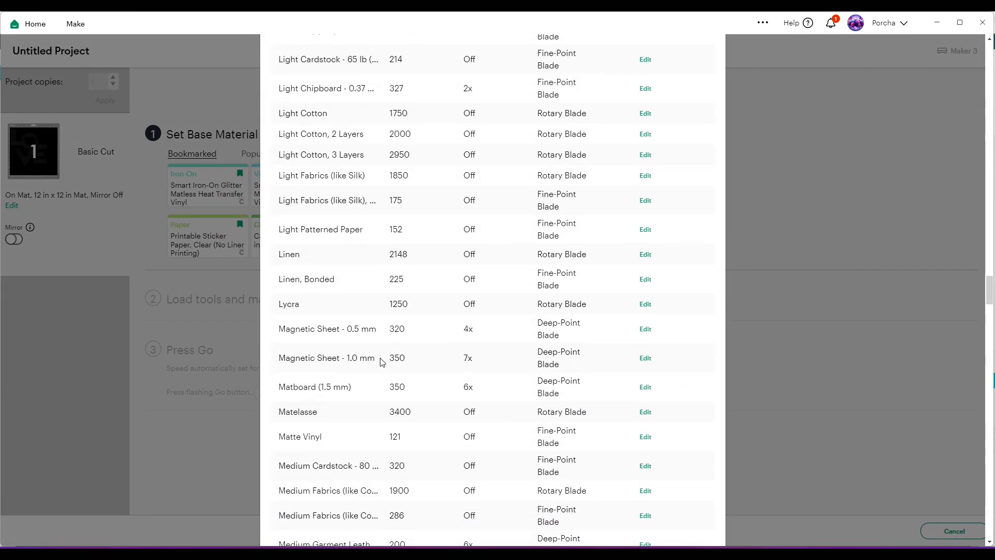
pyautogui.scroll(-15, 382, 361)
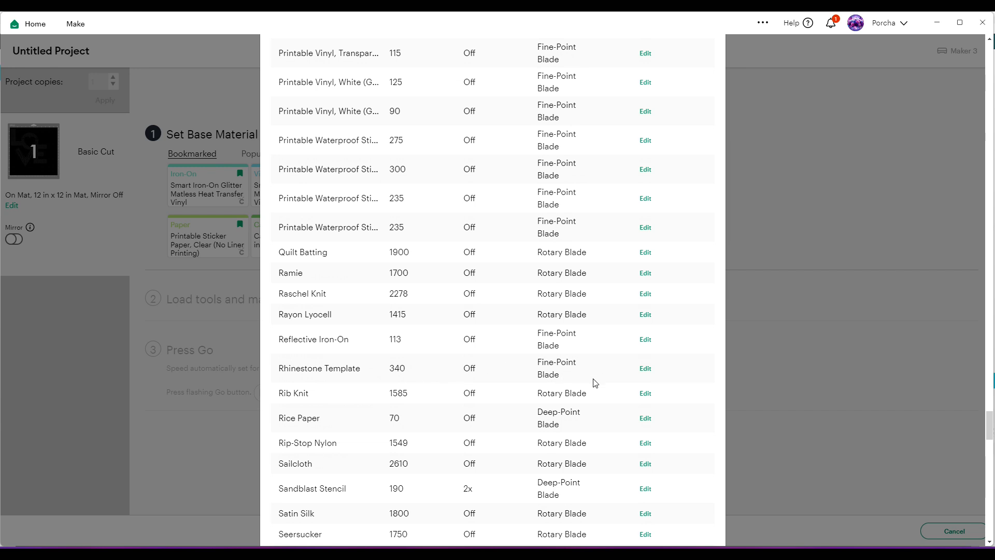
pyautogui.scroll(15, 593, 382)
pyautogui.scroll(10, 636, 384)
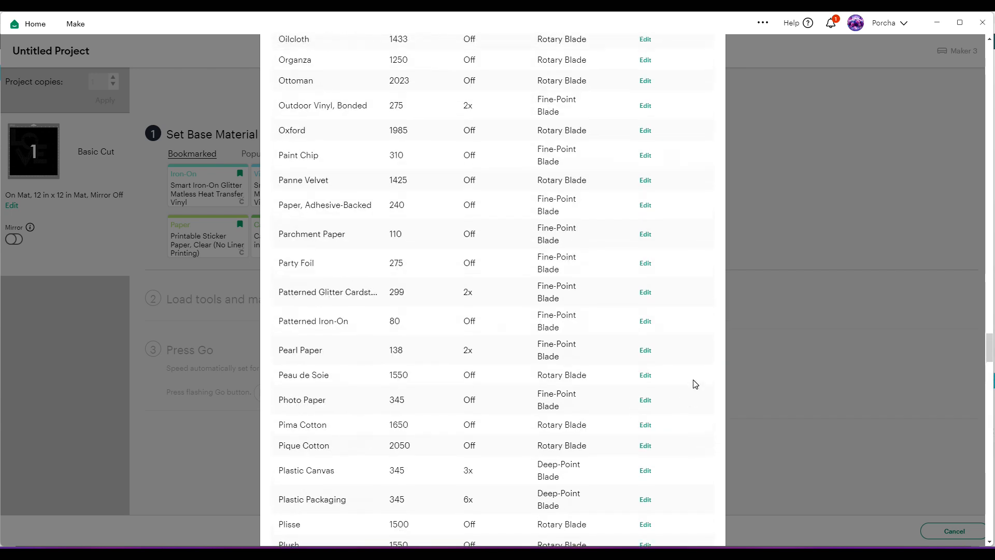
pyautogui.click(789, 337)
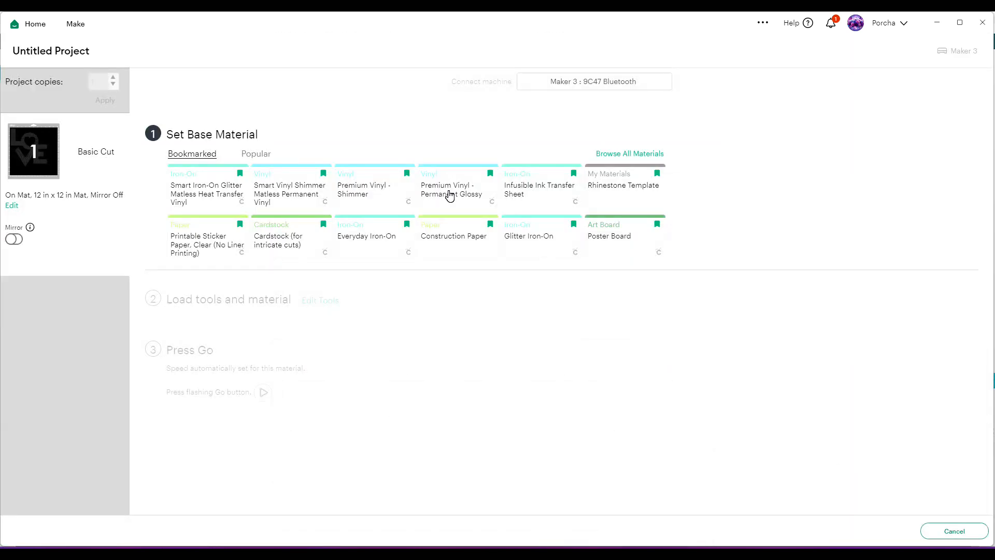
# Set the base material to Rhinestone Template with the pressure at More.
pyautogui.click(634, 187)
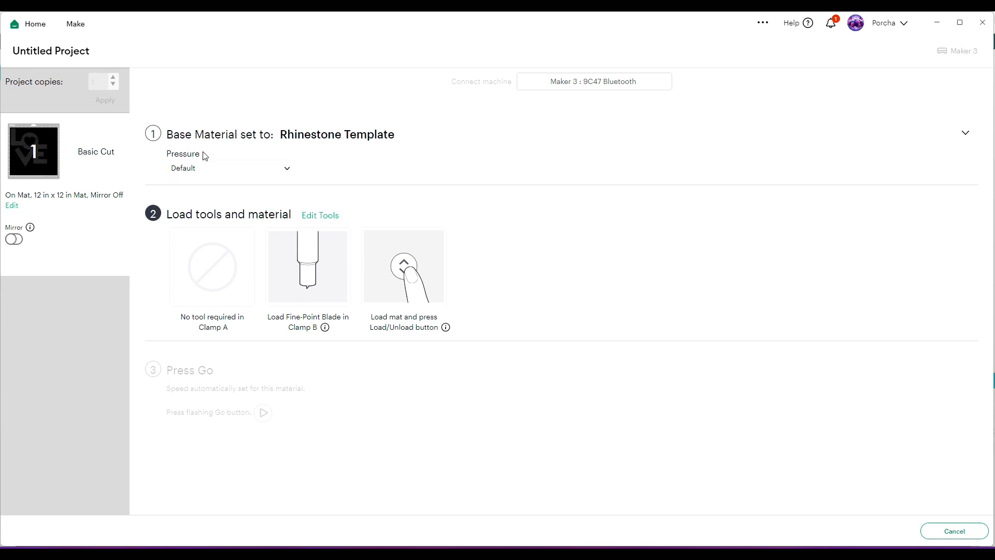
pyautogui.click(288, 170)
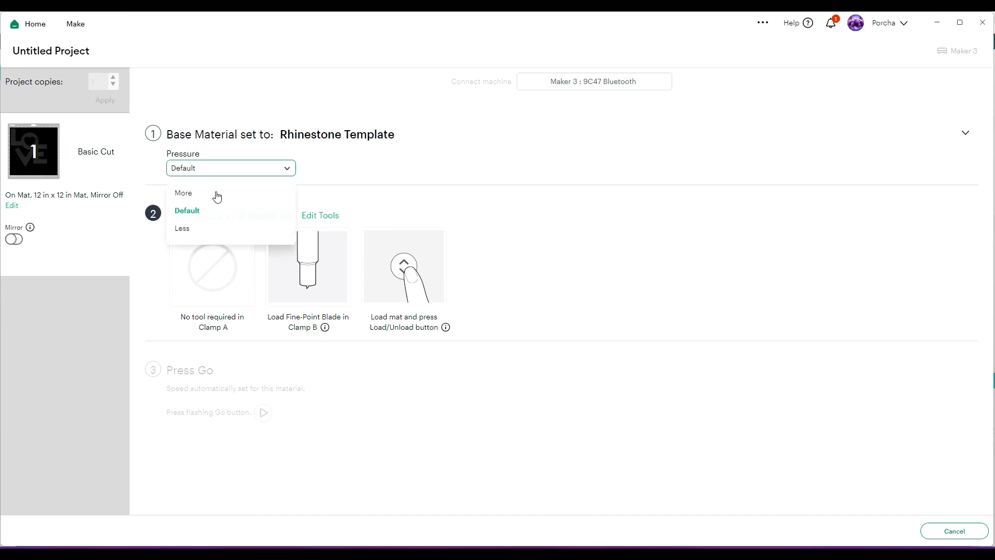
pyautogui.click(217, 195)
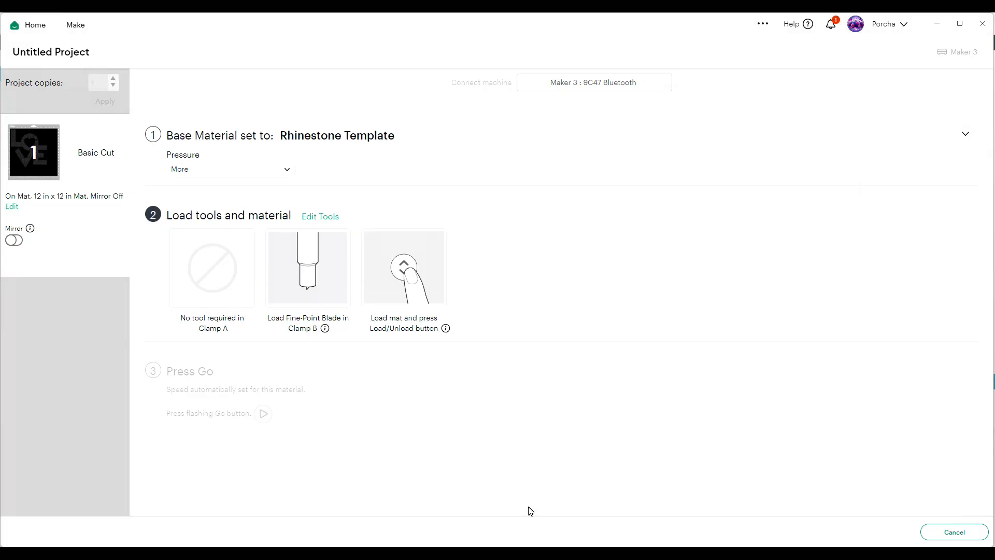
# Cancel the cut, confirming it, to return to the mat preview.
pyautogui.click(955, 534)
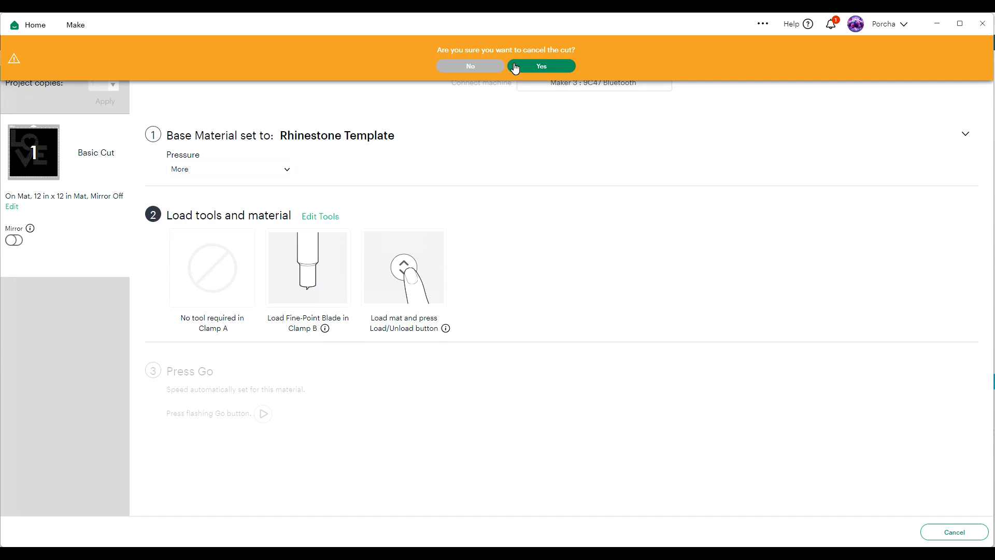
pyautogui.click(516, 69)
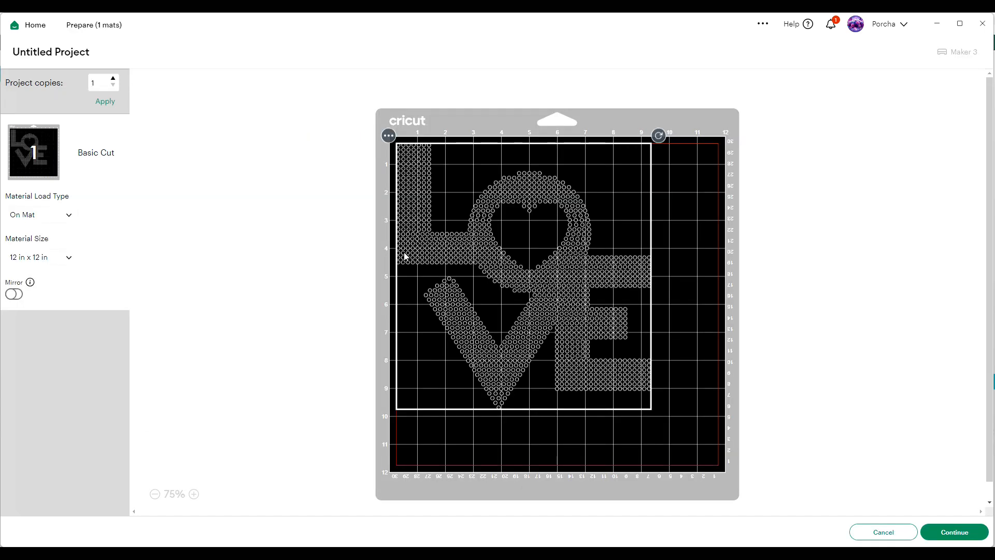